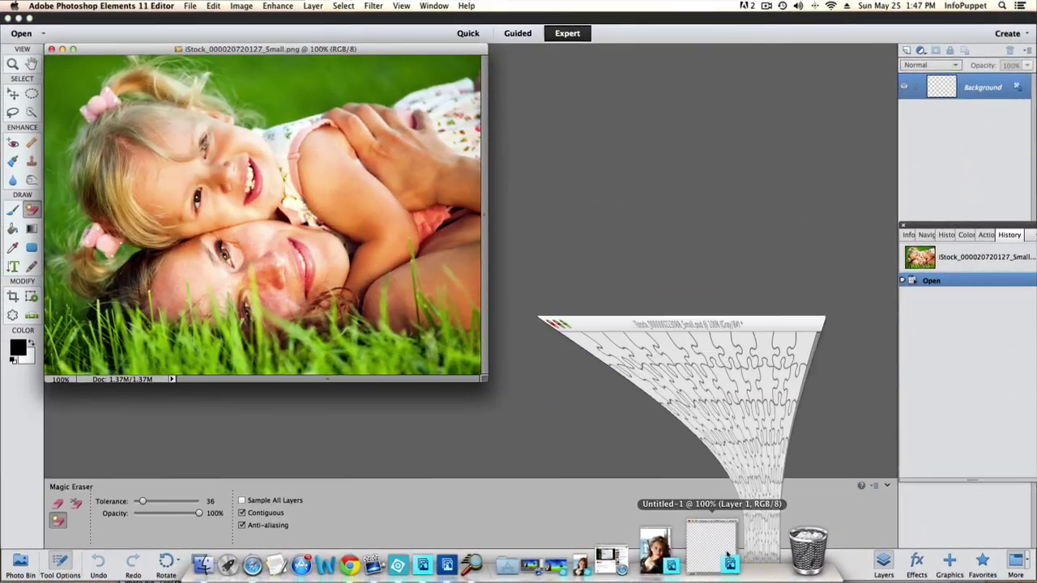
# Set the blank transparent document and the puzzle template aside to work on the photo.
pyautogui.click(743, 545)
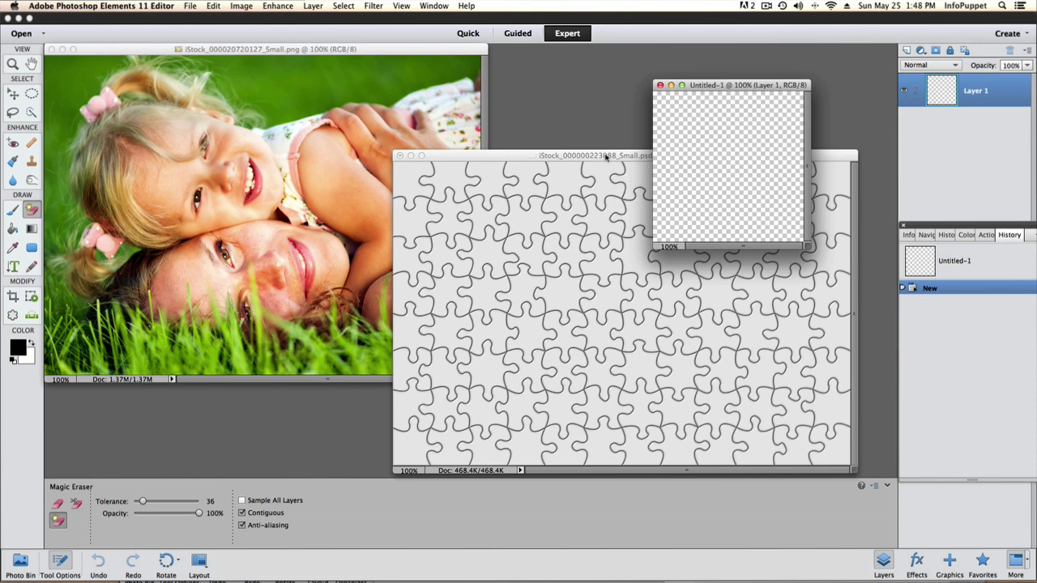
pyautogui.click(671, 86)
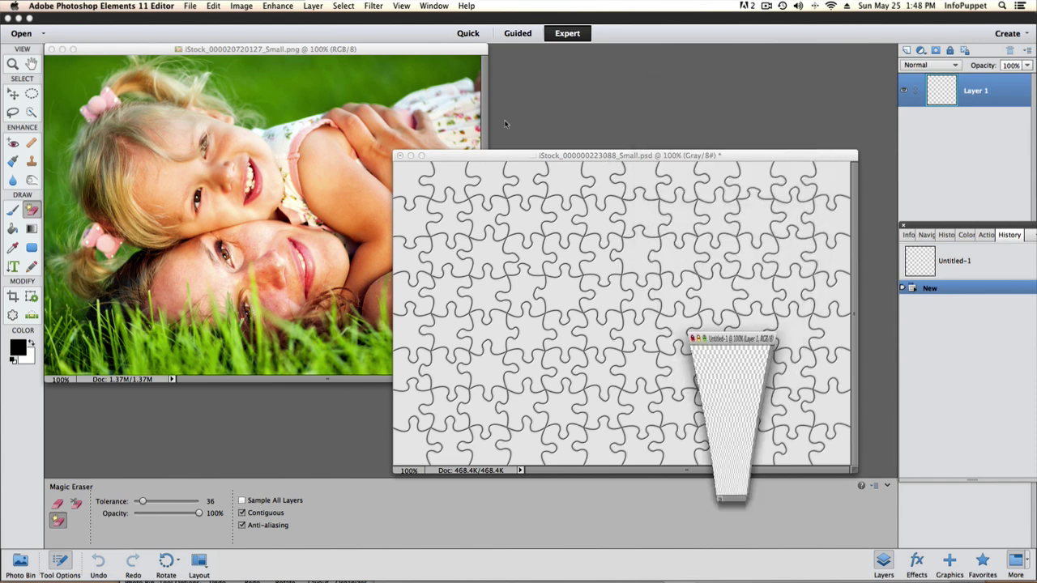
pyautogui.click(411, 156)
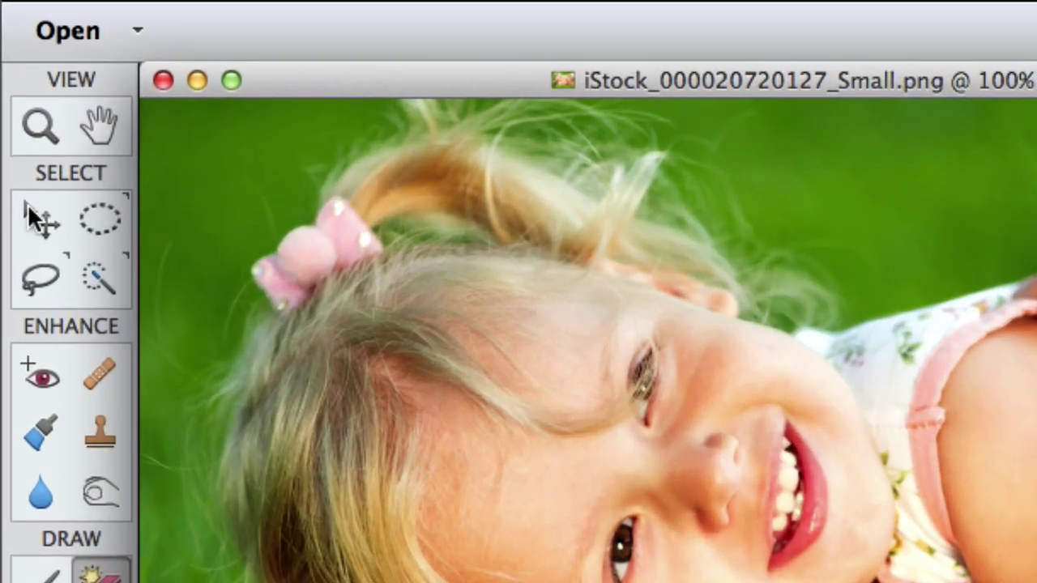
# Unlock the photo's Background layer, accepting the new name Layer 0.
pyautogui.click(28, 203)
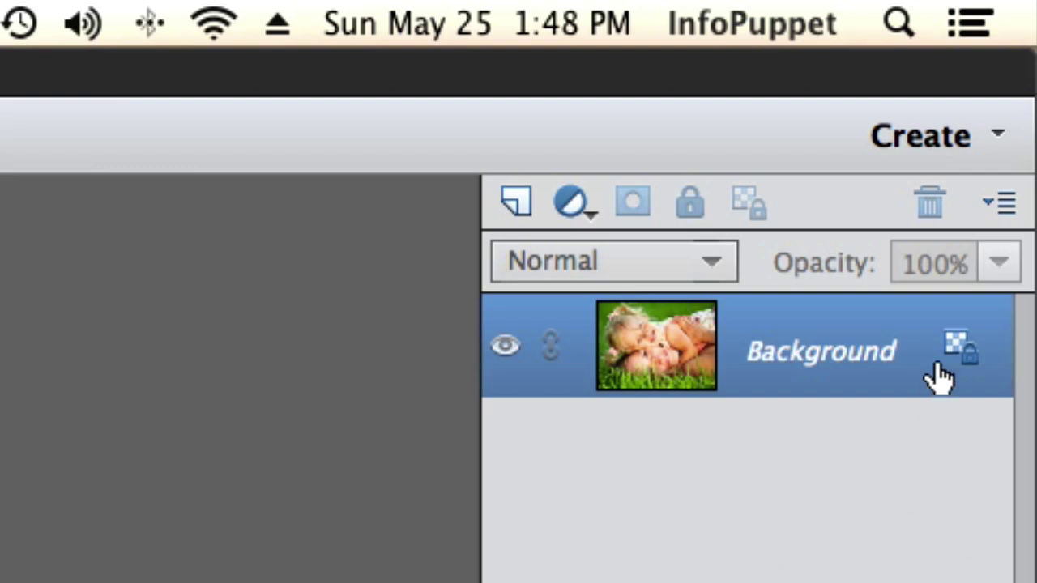
pyautogui.click(961, 351)
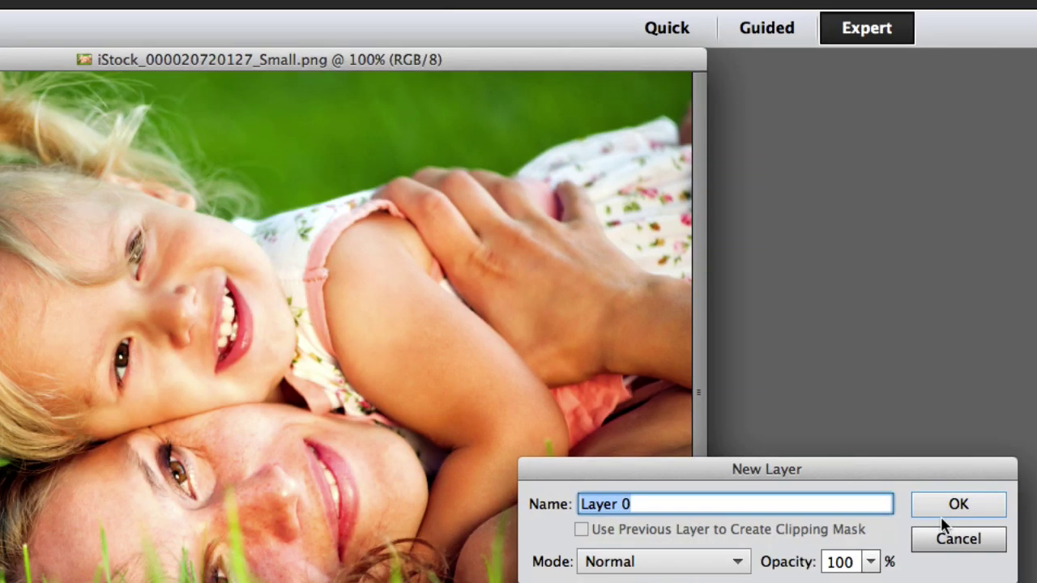
pyautogui.click(942, 506)
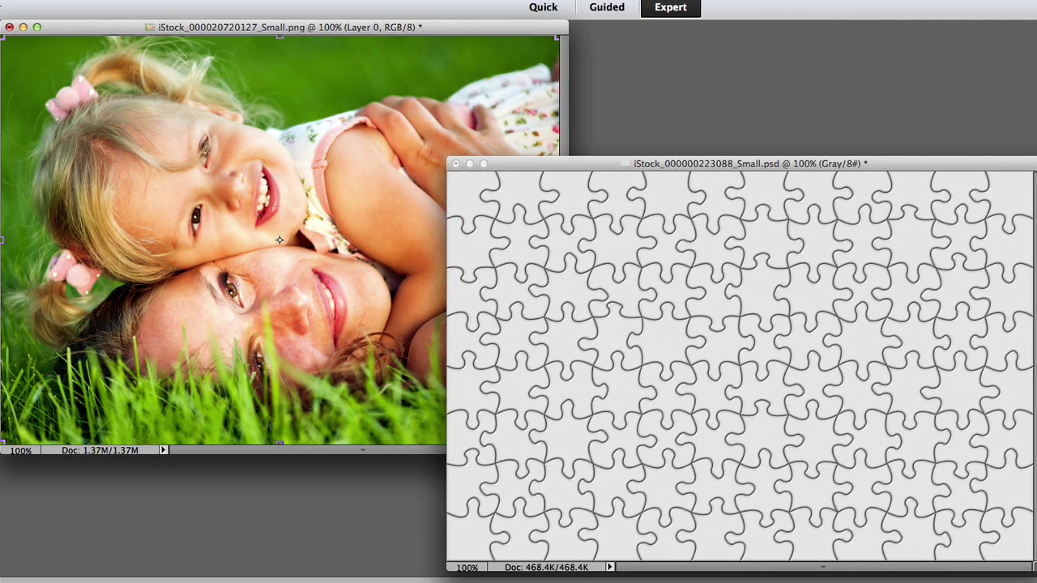
# Move the puzzle window aside and drag its outline onto the photo as Layer 1.
pyautogui.moveTo(639, 166); pyautogui.dragTo(760, 92)
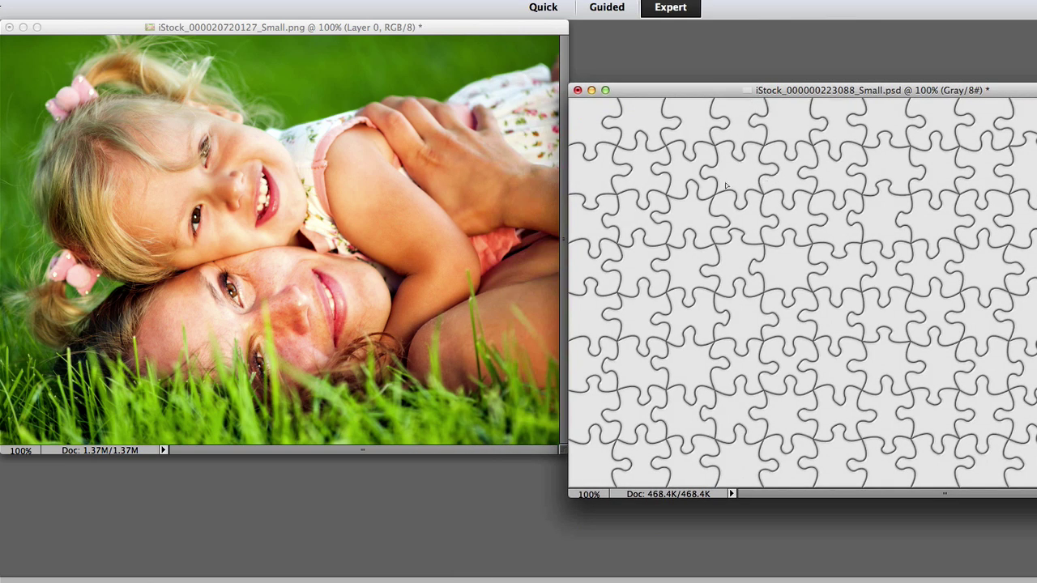
pyautogui.moveTo(727, 186); pyautogui.dragTo(246, 185)
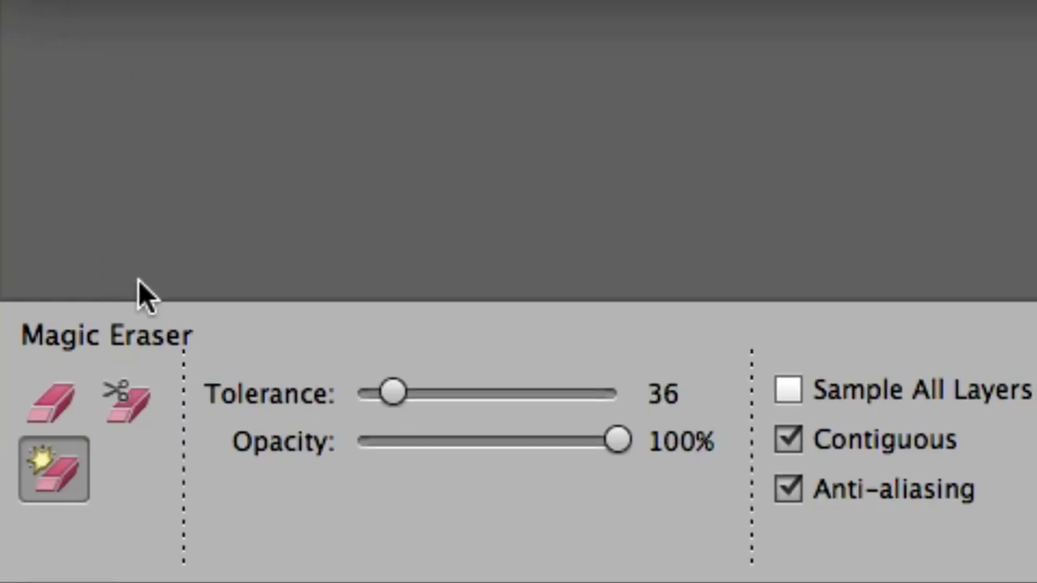
# Set the Magic Eraser tolerance to 36 and erase the grey pieces down the left and top.
pyautogui.click(710, 395)
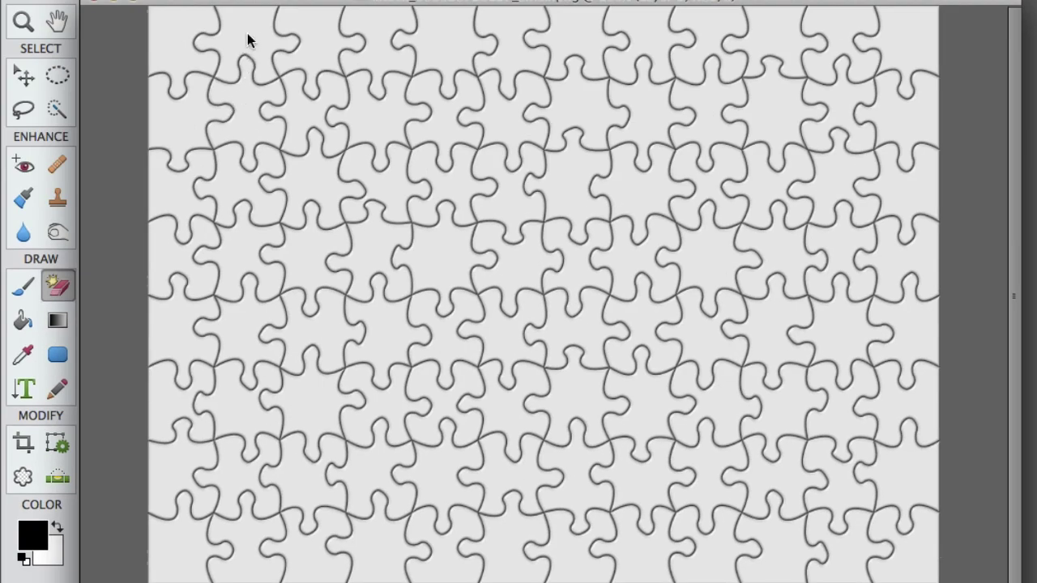
pyautogui.click(250, 37)
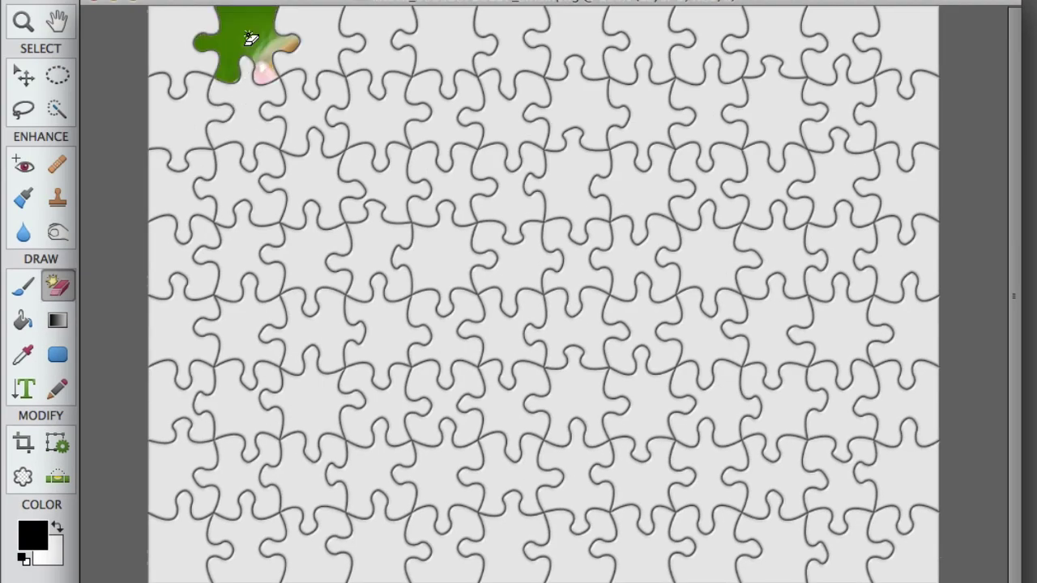
pyautogui.click(194, 142)
pyautogui.click(234, 190)
pyautogui.click(239, 273)
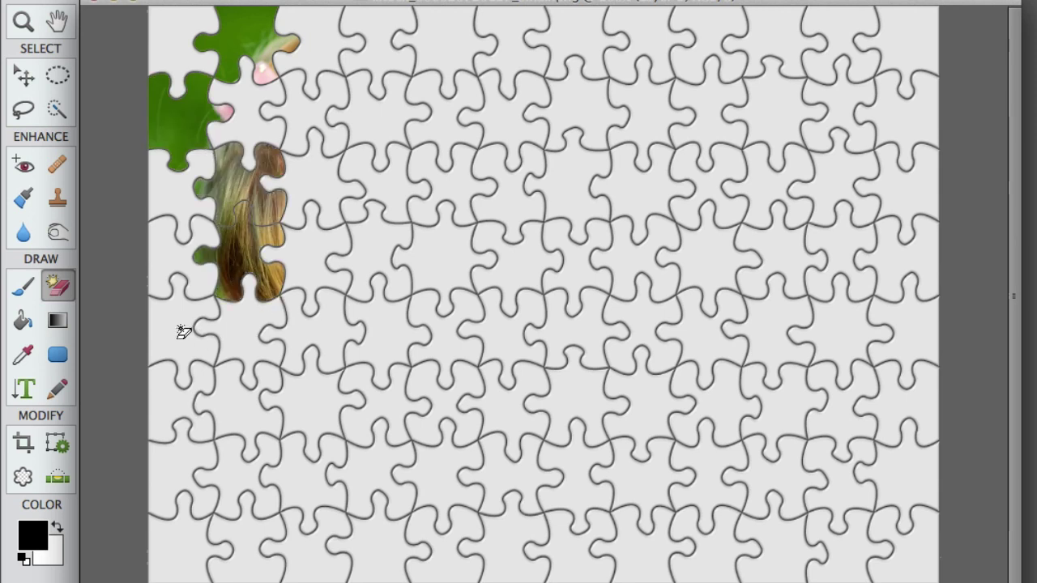
pyautogui.click(183, 331)
pyautogui.click(235, 418)
pyautogui.click(230, 529)
pyautogui.click(182, 474)
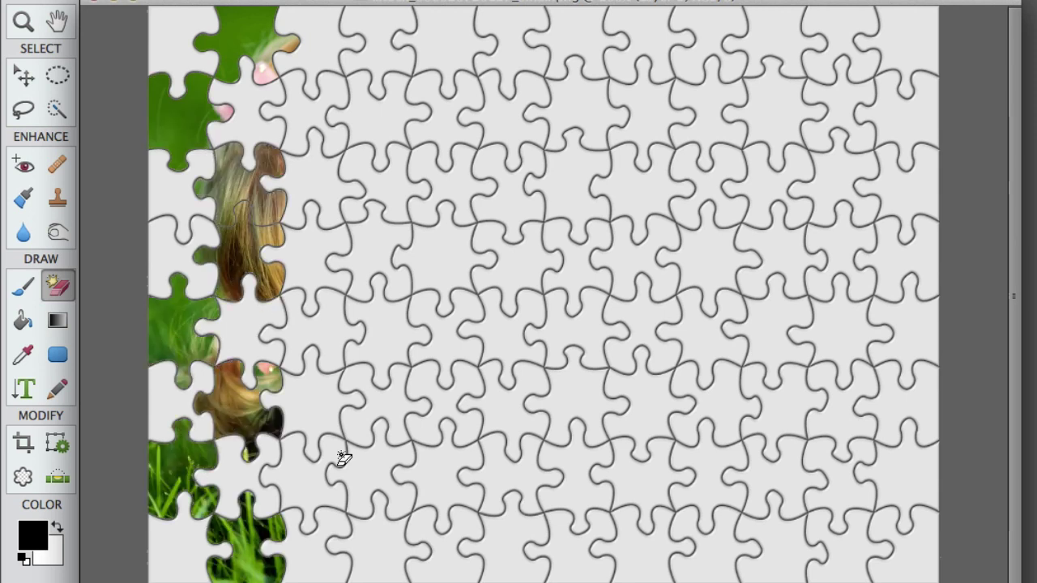
pyautogui.click(374, 339)
pyautogui.click(322, 182)
pyautogui.click(370, 106)
pyautogui.click(434, 38)
pyautogui.click(443, 169)
pyautogui.click(458, 212)
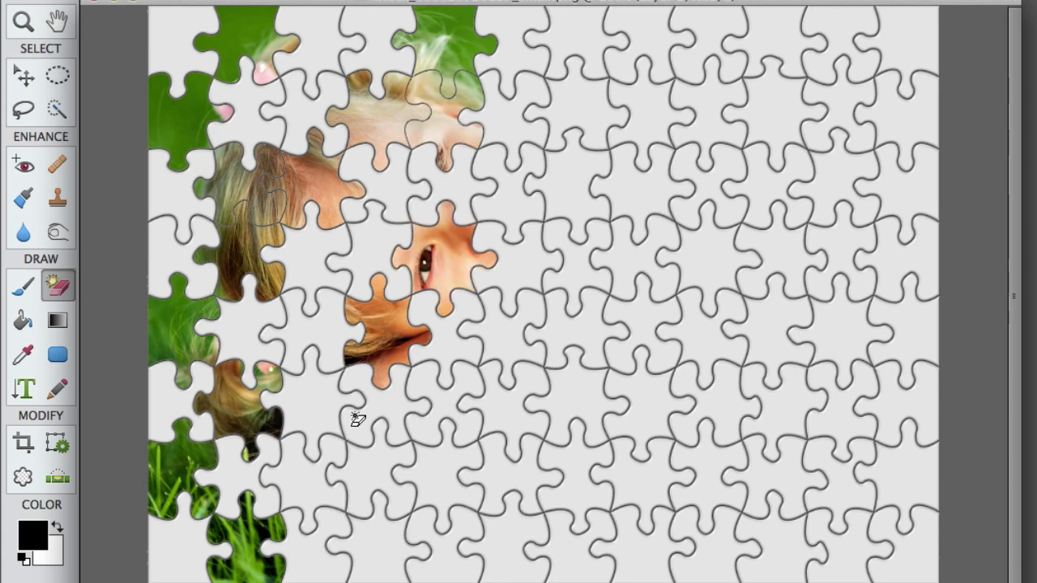
# Erase the grey pieces across the centre of the picture, undoing one mistaken erase.
pyautogui.click(324, 409)
pyautogui.click(372, 469)
pyautogui.click(444, 542)
pyautogui.click(504, 409)
pyautogui.click(491, 475)
pyautogui.click(534, 247)
pyautogui.click(504, 121)
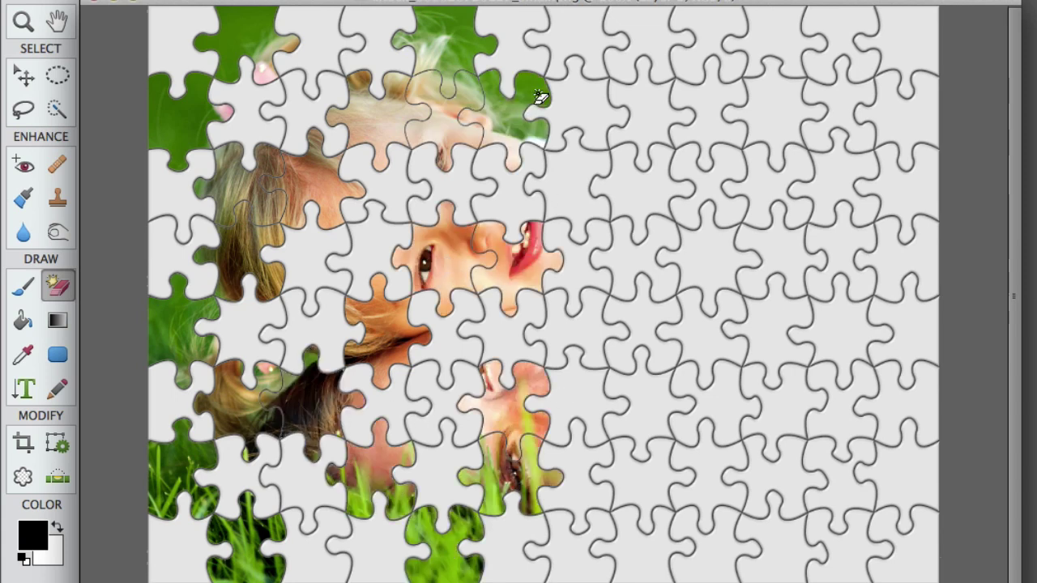
pyautogui.click(603, 155)
pyautogui.click(577, 269)
pyautogui.hotkey('ctrl', 'z')
pyautogui.click(582, 326)
# Erase the remaining grey pieces in the right-centre and far-right columns.
pyautogui.click(588, 486)
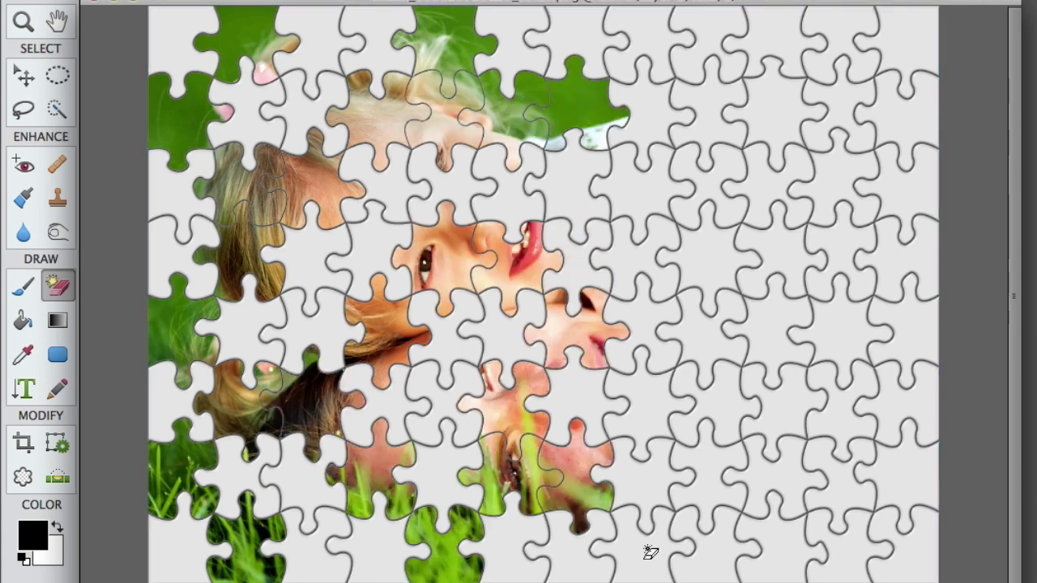
pyautogui.click(651, 551)
pyautogui.click(710, 488)
pyautogui.click(660, 401)
pyautogui.click(689, 336)
pyautogui.click(639, 171)
pyautogui.click(683, 116)
pyautogui.click(635, 30)
pyautogui.click(766, 51)
pyautogui.click(774, 113)
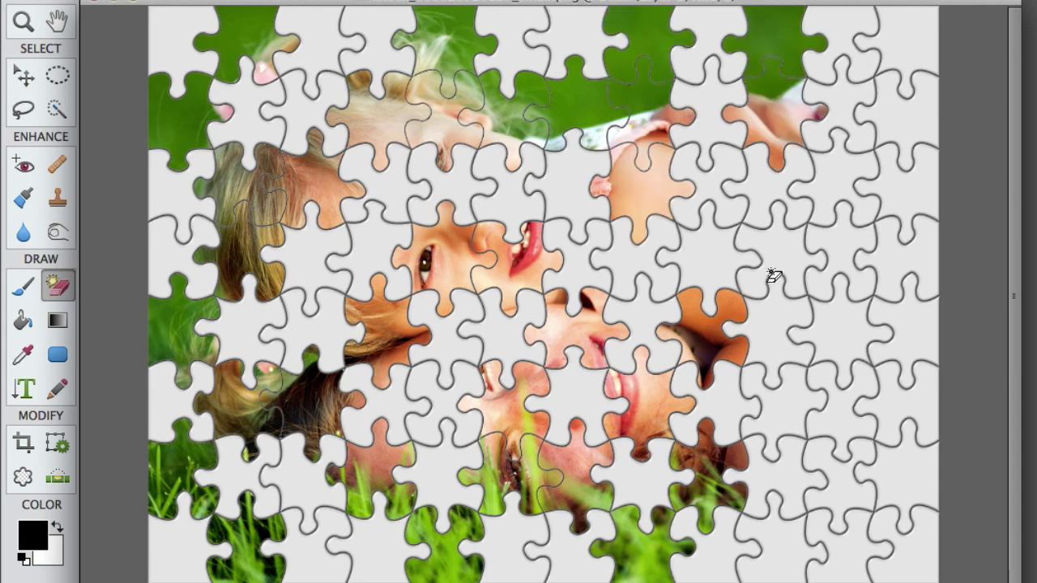
pyautogui.click(774, 263)
pyautogui.click(778, 406)
pyautogui.click(798, 534)
pyautogui.click(892, 486)
pyautogui.click(851, 348)
pyautogui.click(891, 194)
pyautogui.click(826, 109)
pyautogui.click(934, 50)
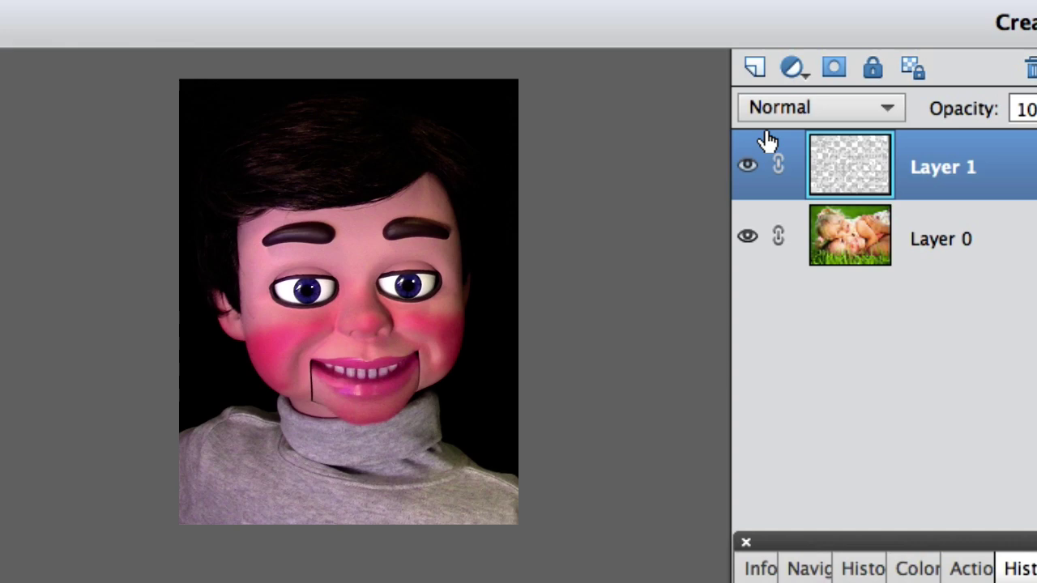
# Set Layer 1's blend mode to Multiply and add a 5 px Bevel layer style.
pyautogui.click(894, 108)
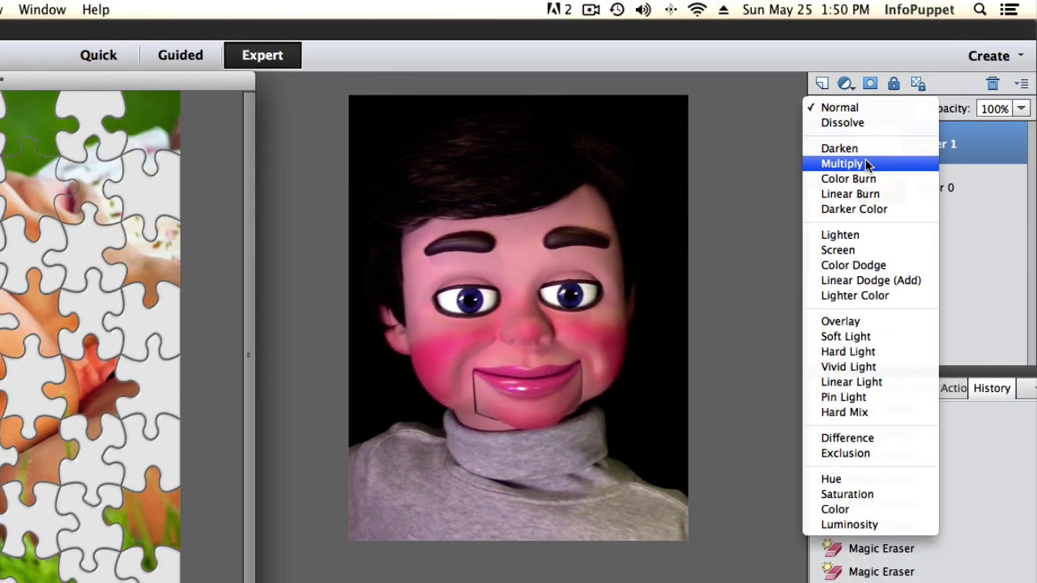
pyautogui.click(865, 162)
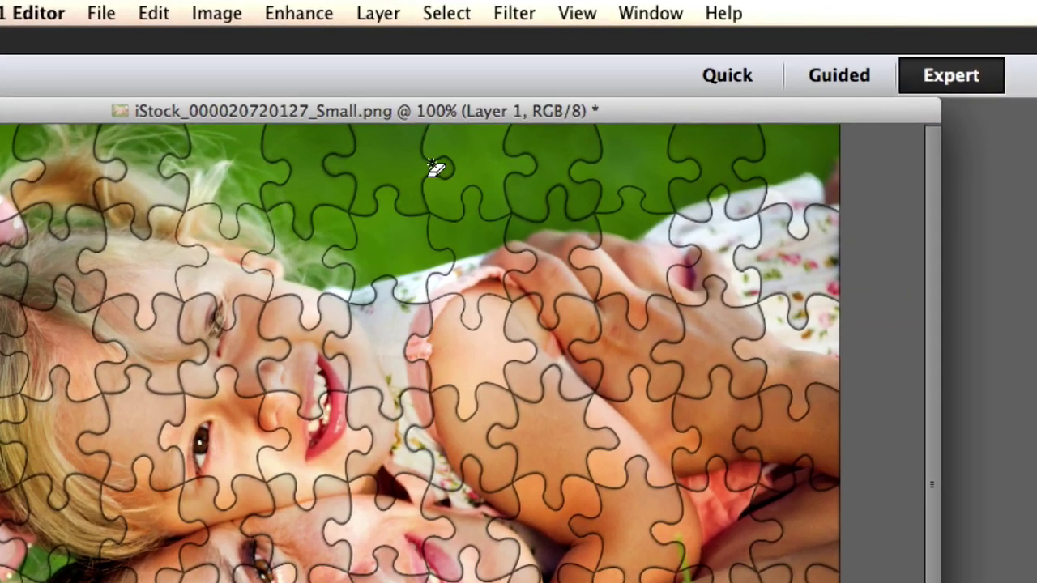
pyautogui.click(373, 14)
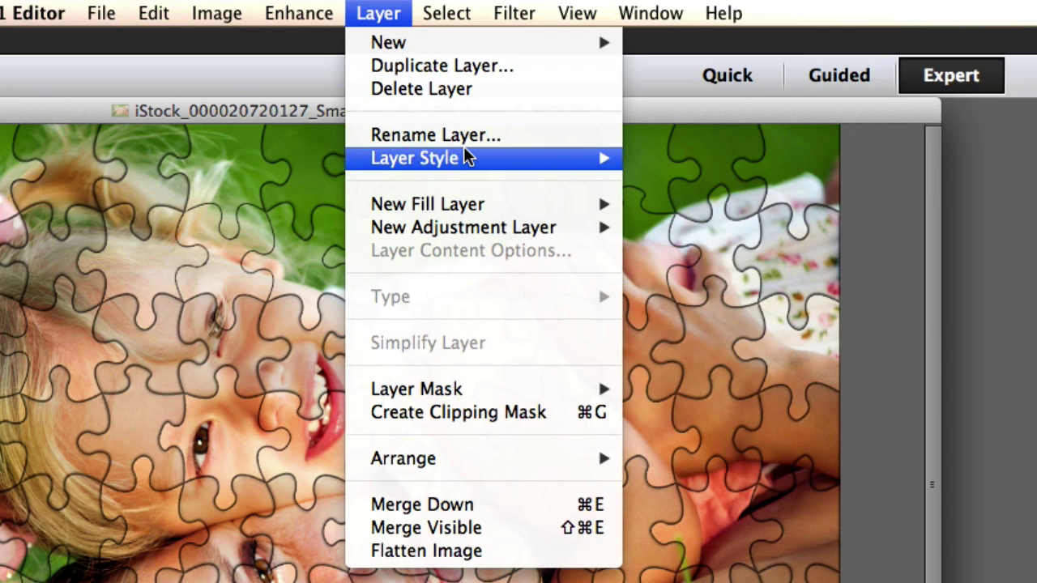
pyautogui.moveTo(467, 158)
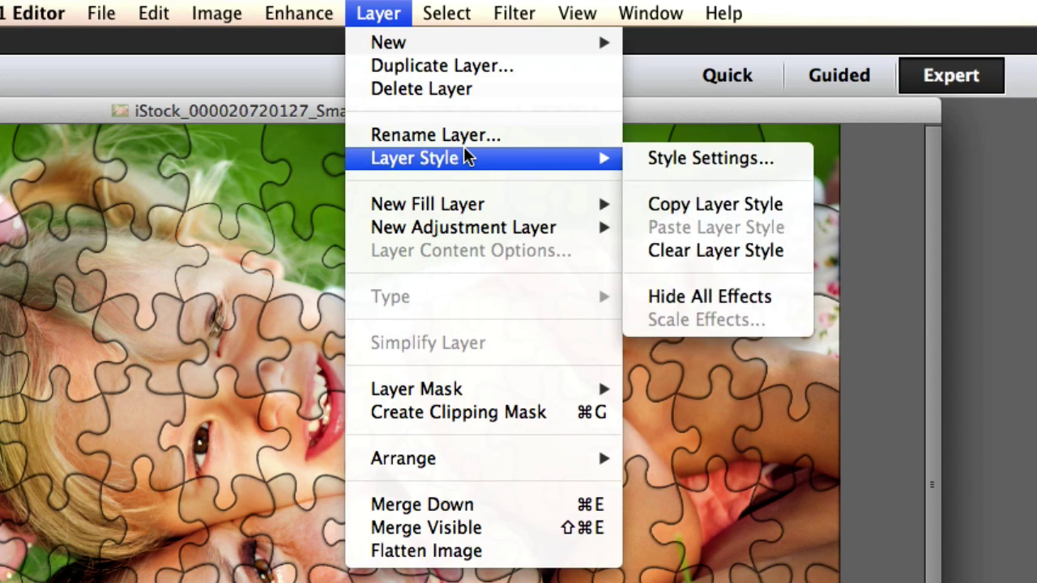
pyautogui.click(731, 163)
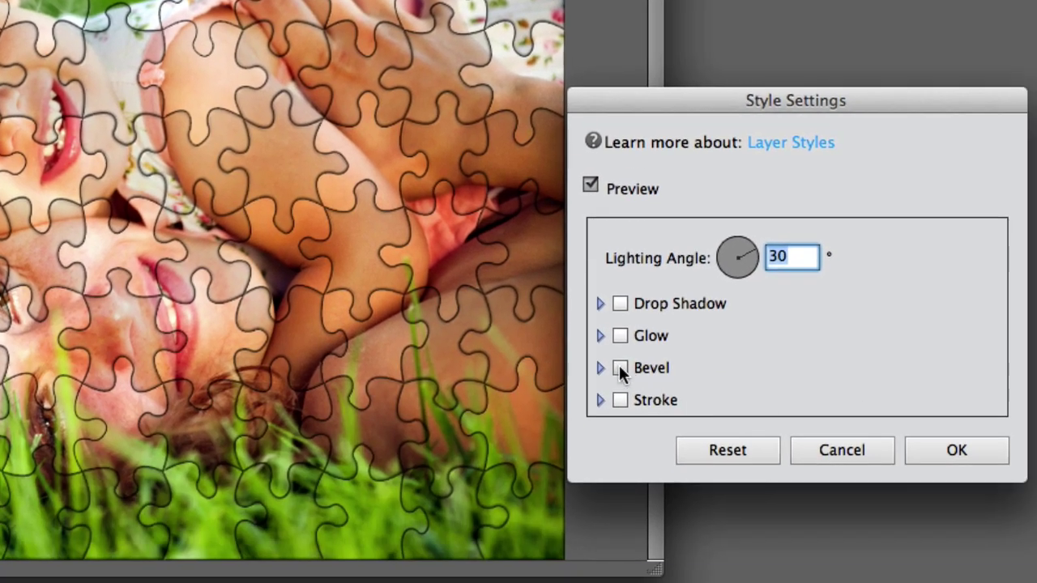
pyautogui.click(618, 367)
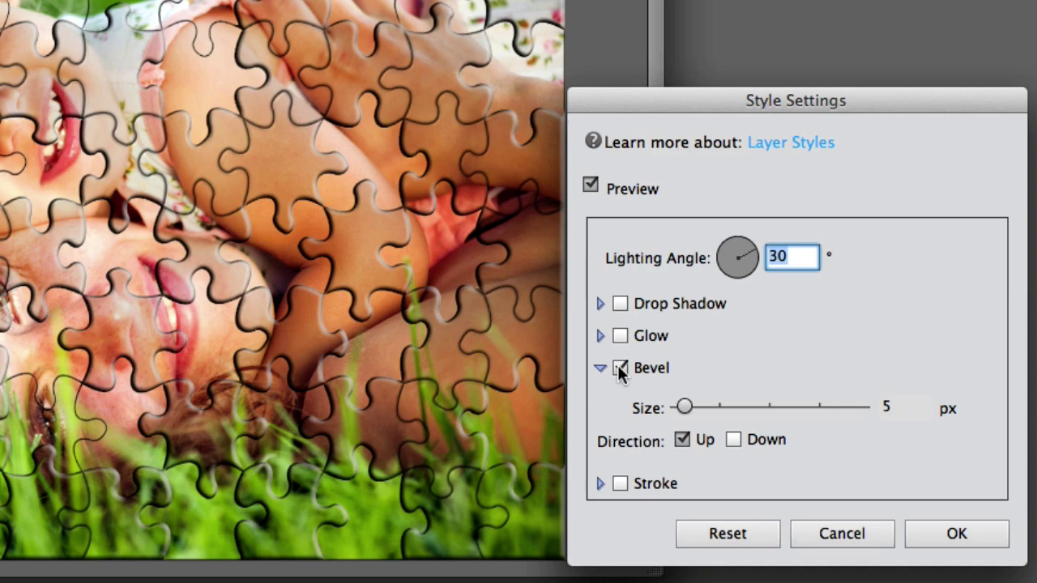
pyautogui.click(956, 533)
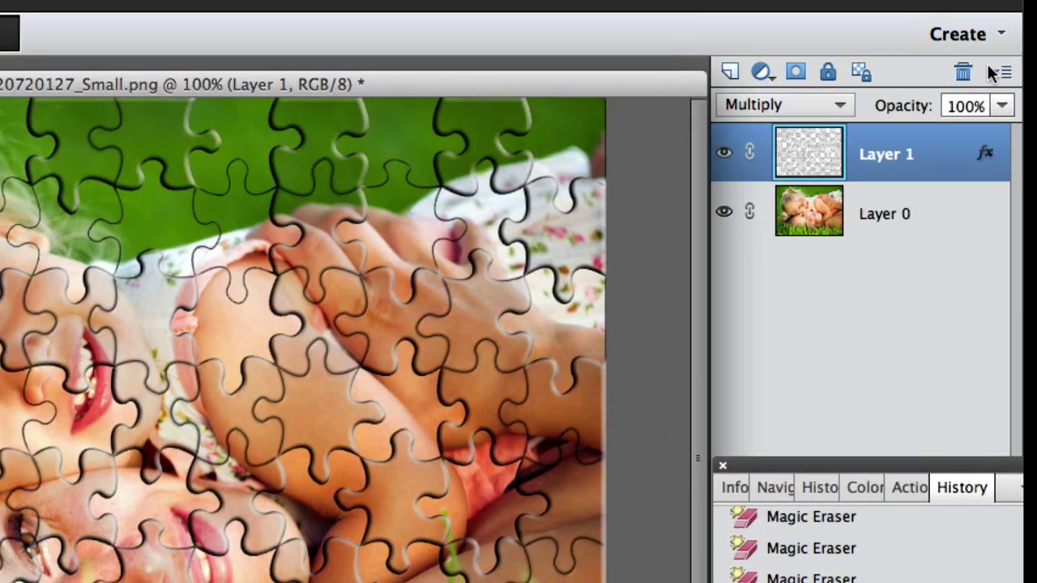
# Drop Layer 1's opacity to 40% and reposition the photo window.
pyautogui.click(1002, 106)
pyautogui.moveTo(997, 132); pyautogui.dragTo(925, 144)
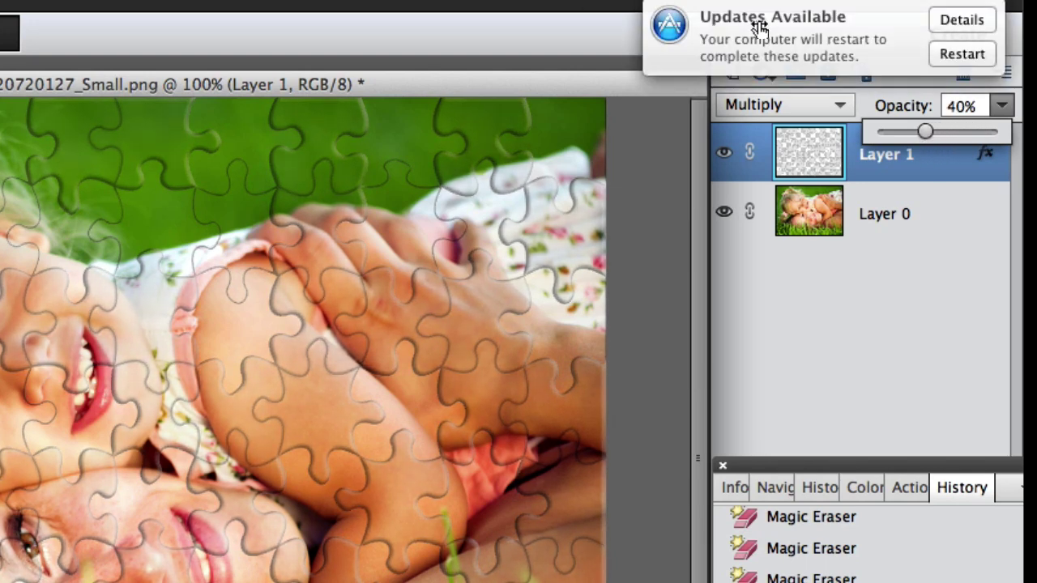
pyautogui.moveTo(492, 84); pyautogui.dragTo(0, 154)
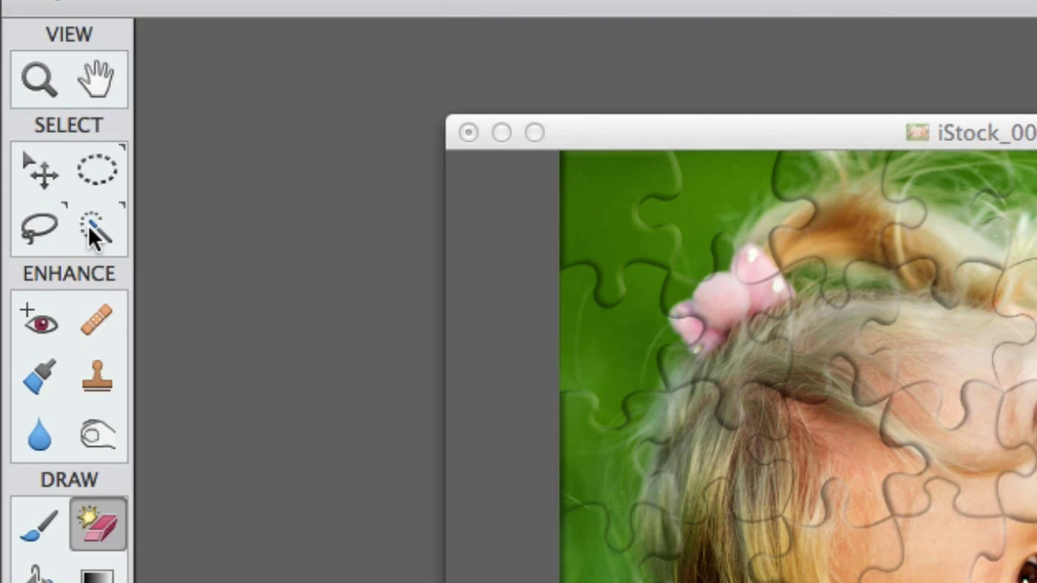
# Move the first skin-toned piece into Untitled-1 and delete it from the photo, leaving a hole.
pyautogui.click(37, 139)
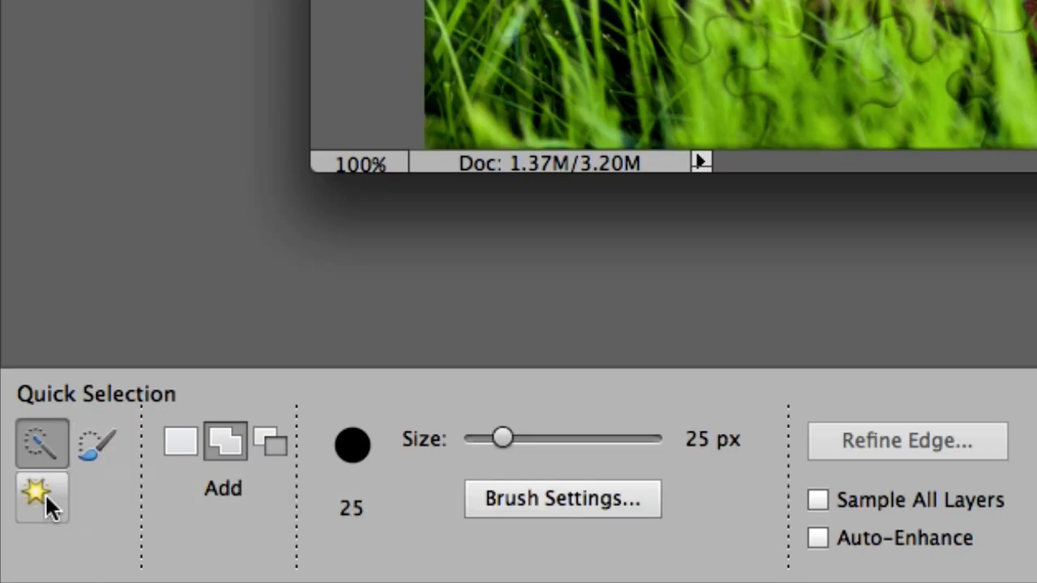
pyautogui.click(39, 494)
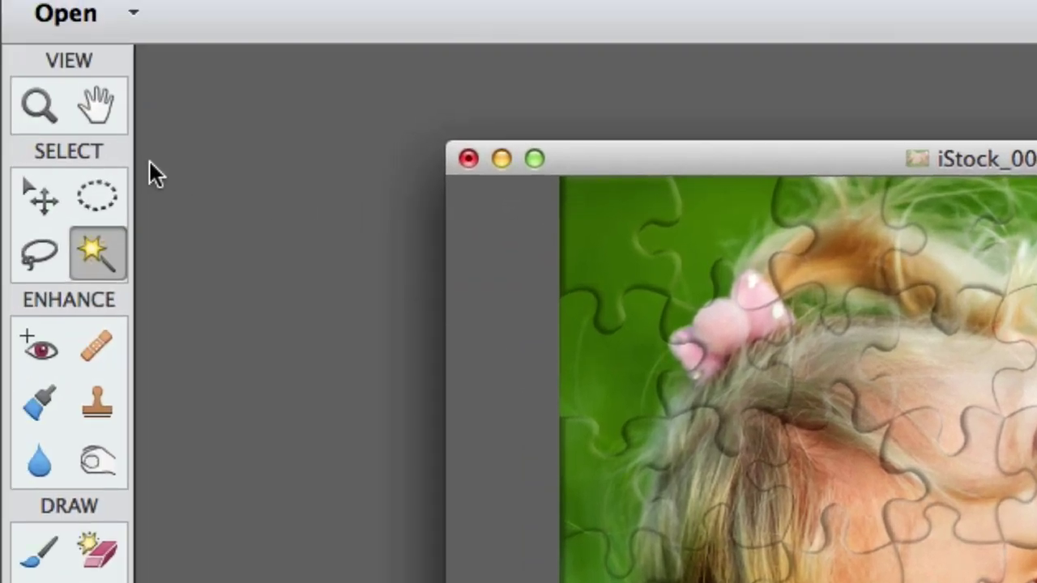
pyautogui.click(39, 196)
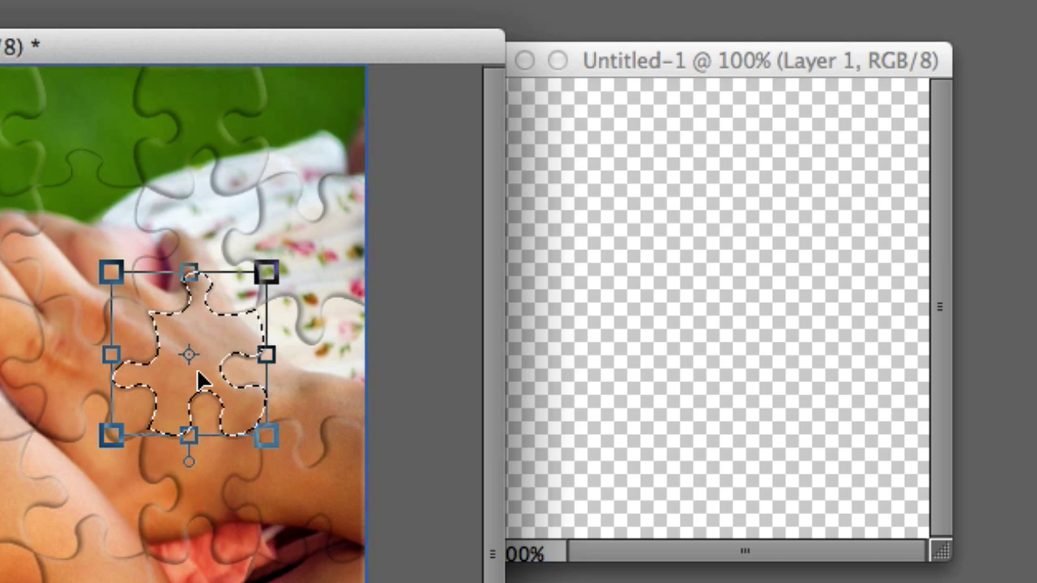
pyautogui.moveTo(201, 381); pyautogui.dragTo(723, 313)
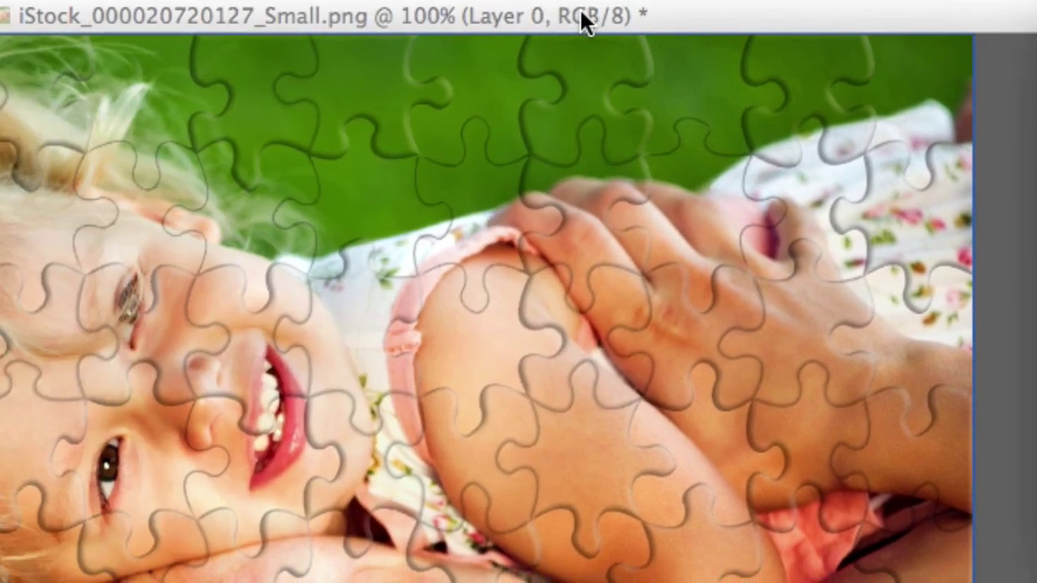
pyautogui.click(4, 50)
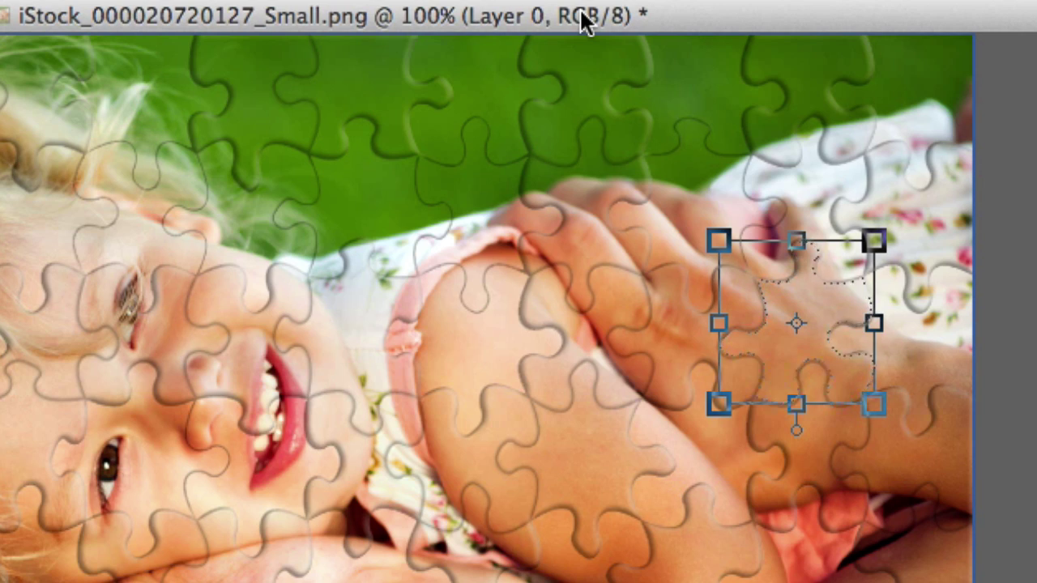
pyautogui.press('Delete')
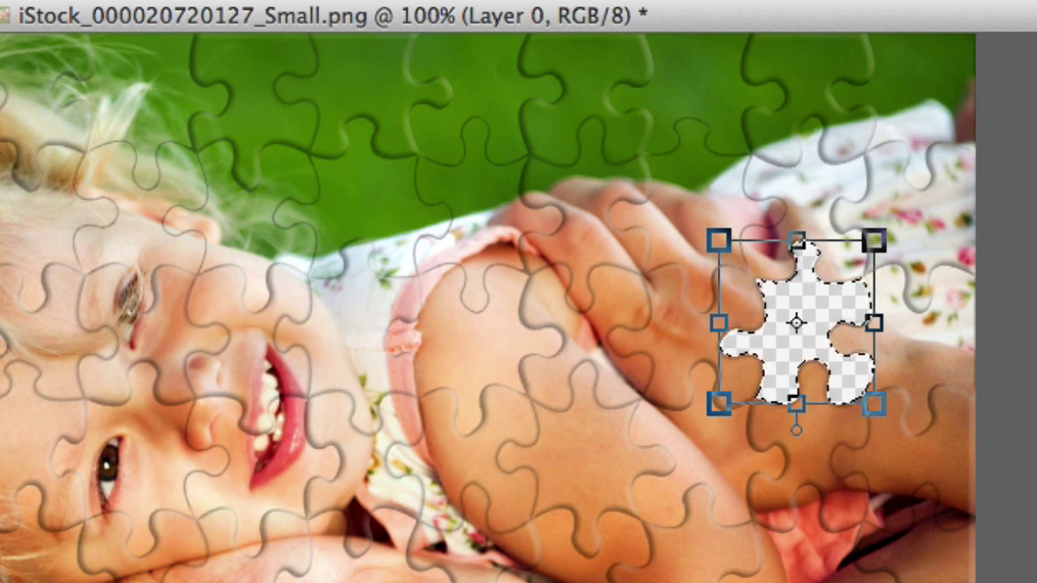
pyautogui.press('Return')
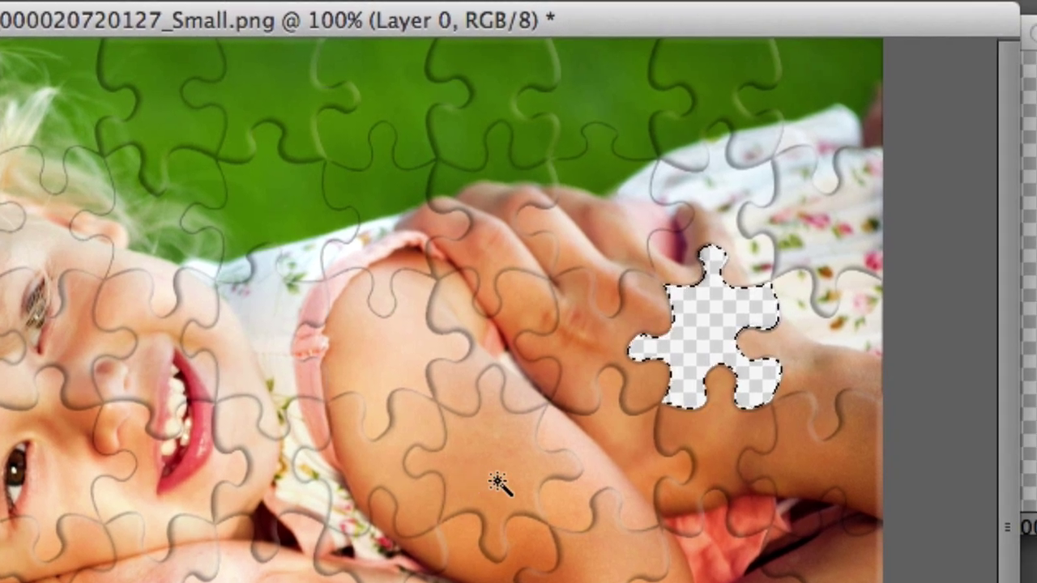
# Carry the piece near the hands into Untitled-1 and delete it from the photo.
pyautogui.hotkey('ctrl', 'j')
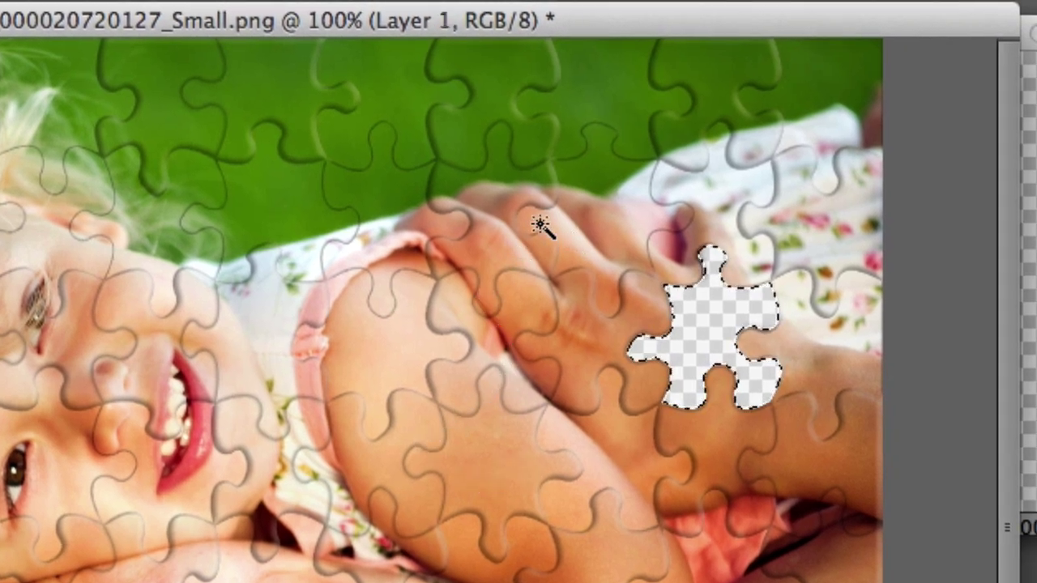
pyautogui.click(504, 230)
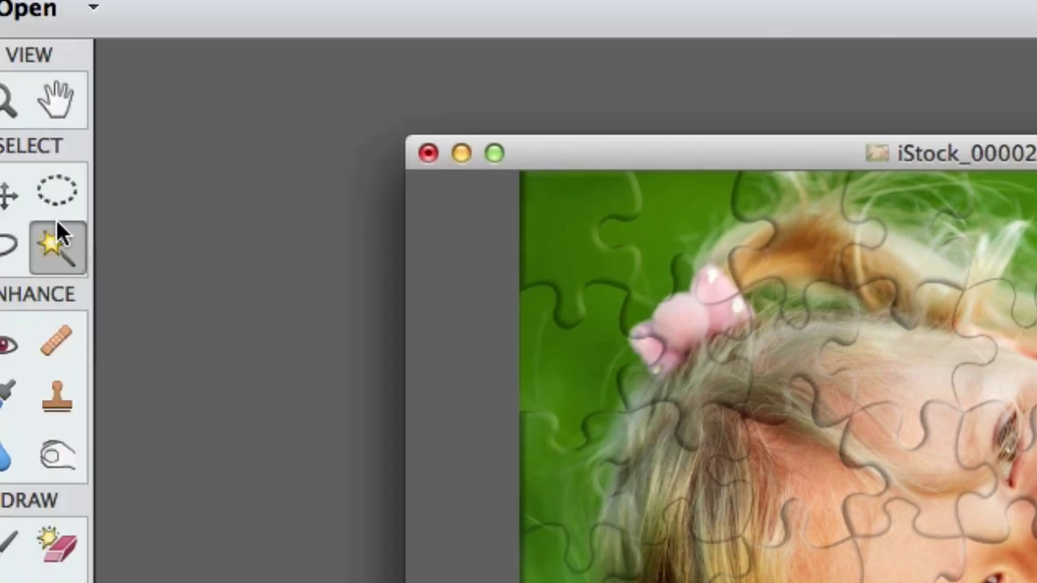
pyautogui.click(8, 195)
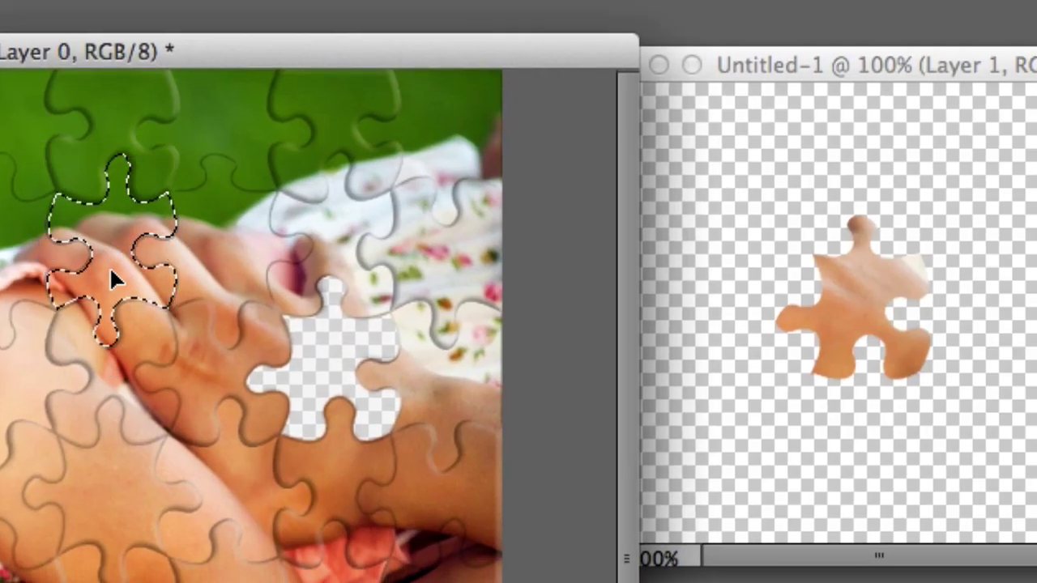
pyautogui.moveTo(111, 273); pyautogui.dragTo(731, 432)
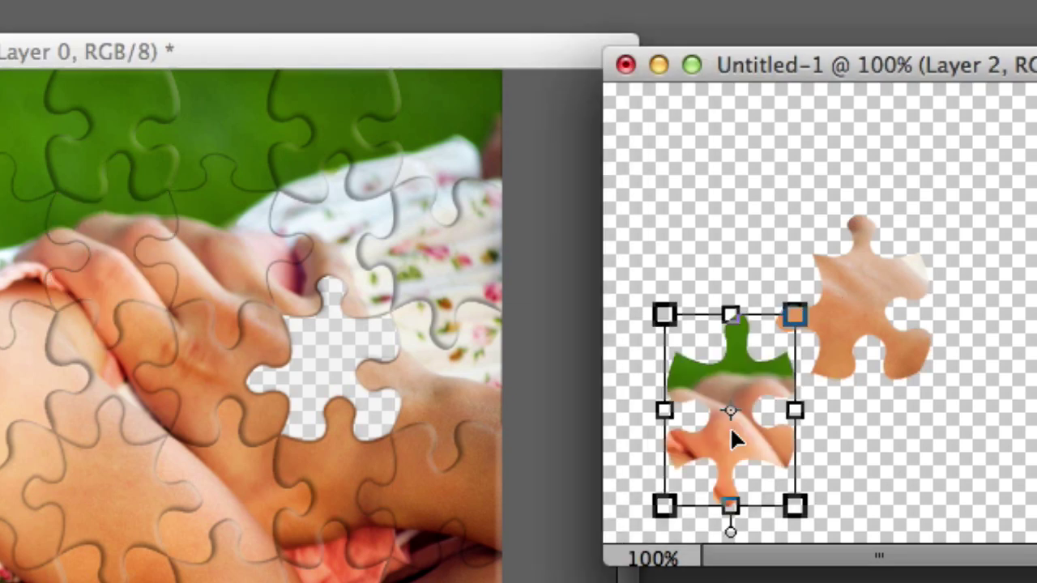
pyautogui.click(187, 43)
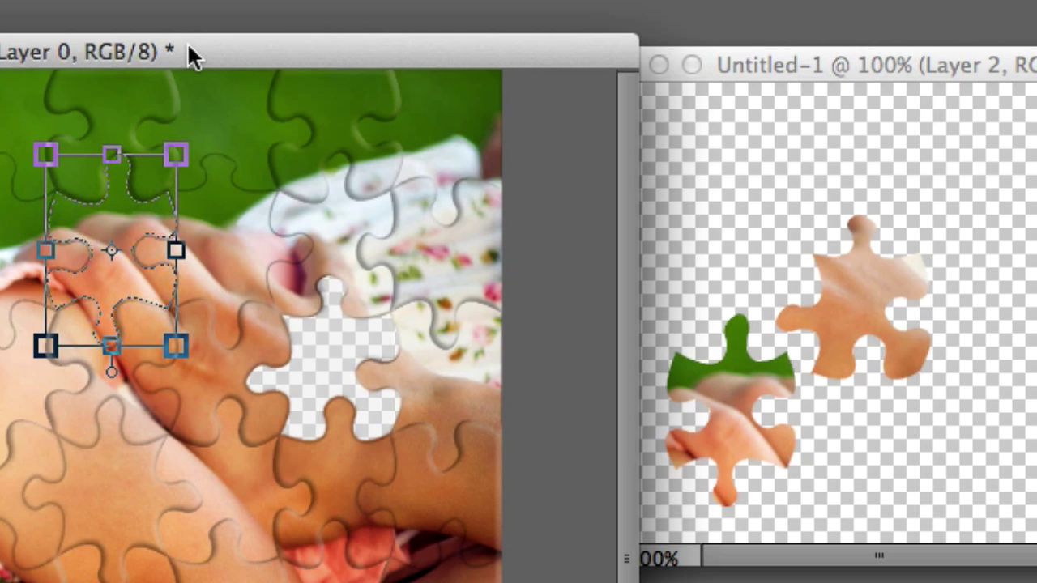
pyautogui.press('Delete')
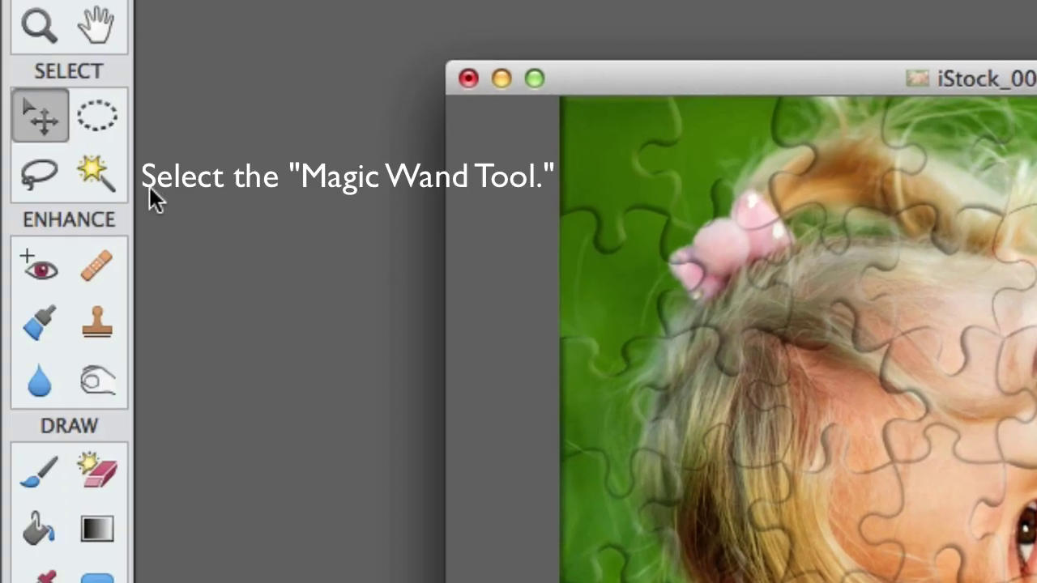
# Magic Wand-select the green top piece on Layer 1 and drag it into Untitled-1.
pyautogui.click(96, 172)
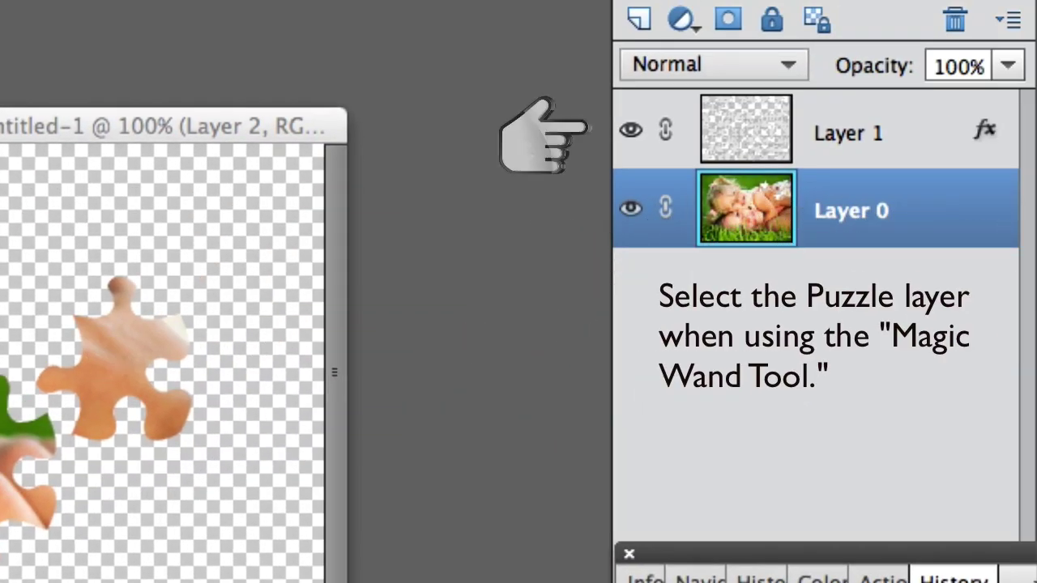
pyautogui.click(863, 132)
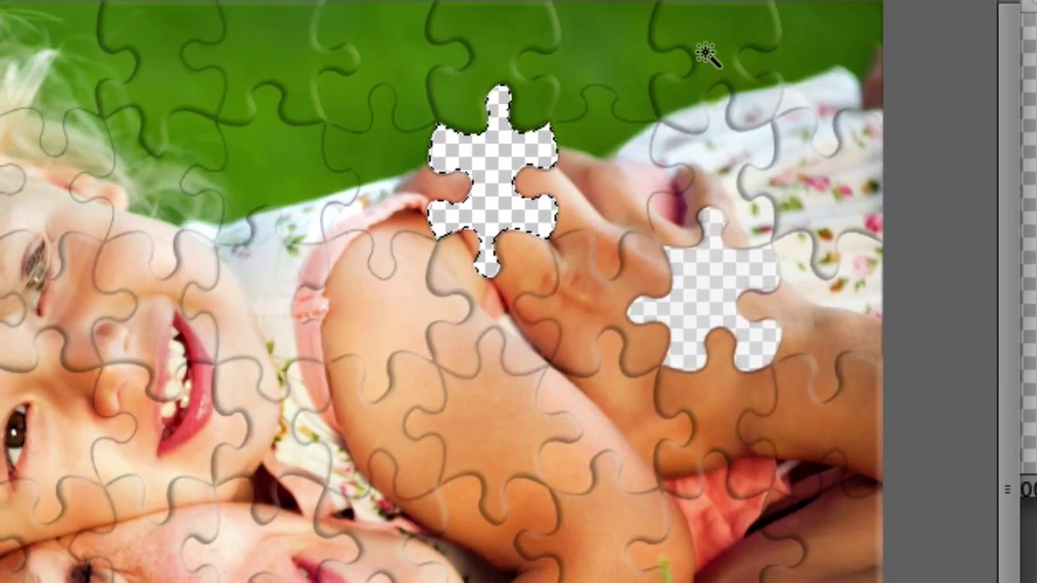
pyautogui.click(709, 57)
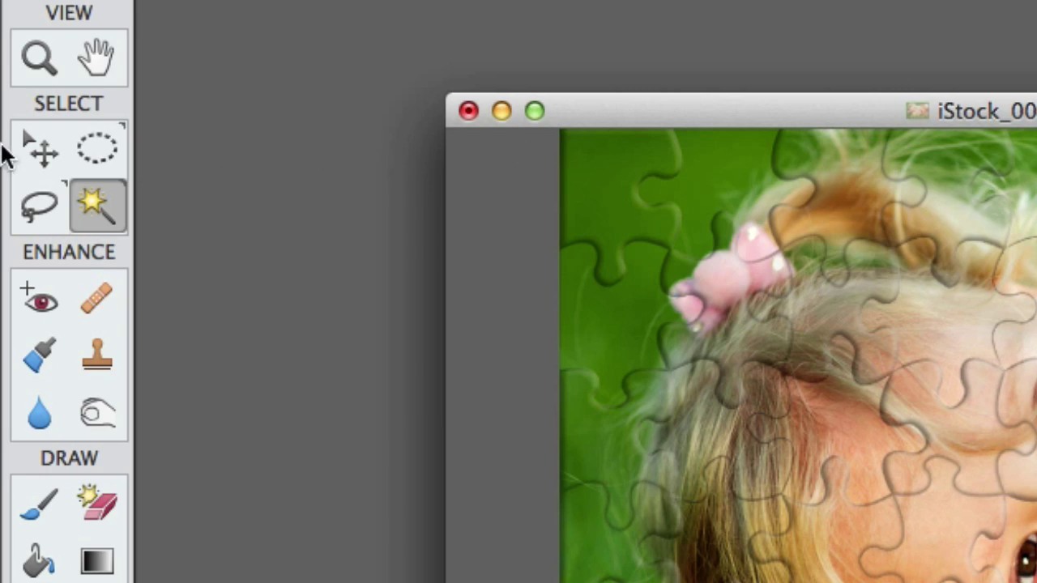
pyautogui.click(36, 148)
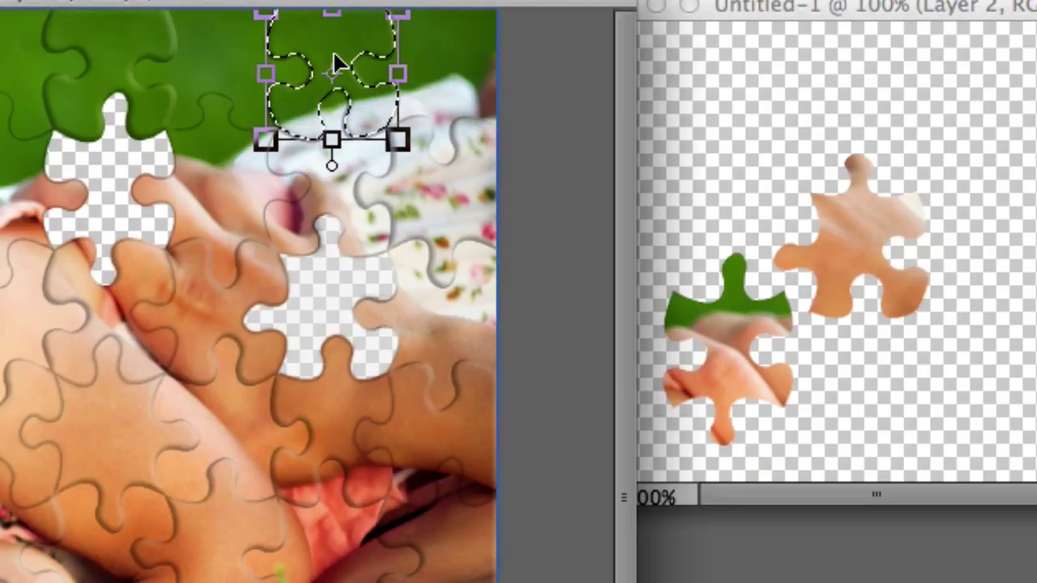
pyautogui.moveTo(340, 62); pyautogui.dragTo(724, 117)
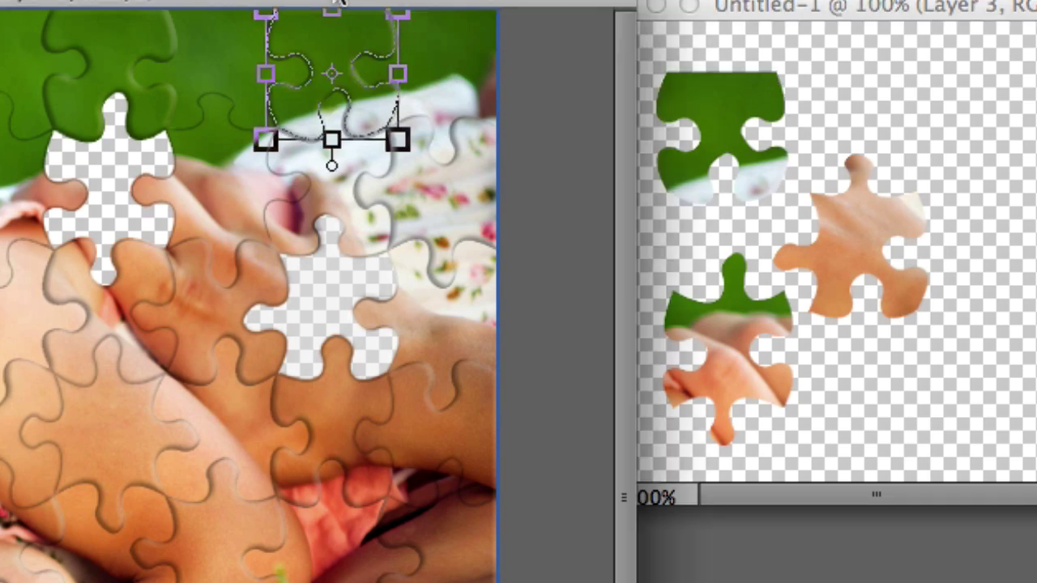
# Delete the green piece from the photo, deselect, and pick its copy in Untitled-1.
pyautogui.press('Delete')
pyautogui.hotkey('ctrl', 'd')
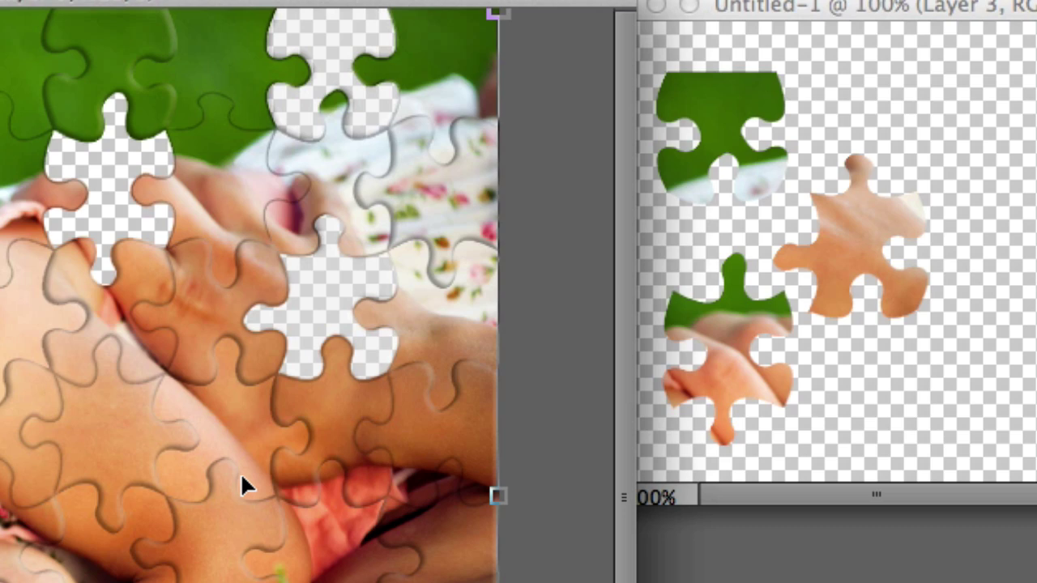
pyautogui.click(740, 175)
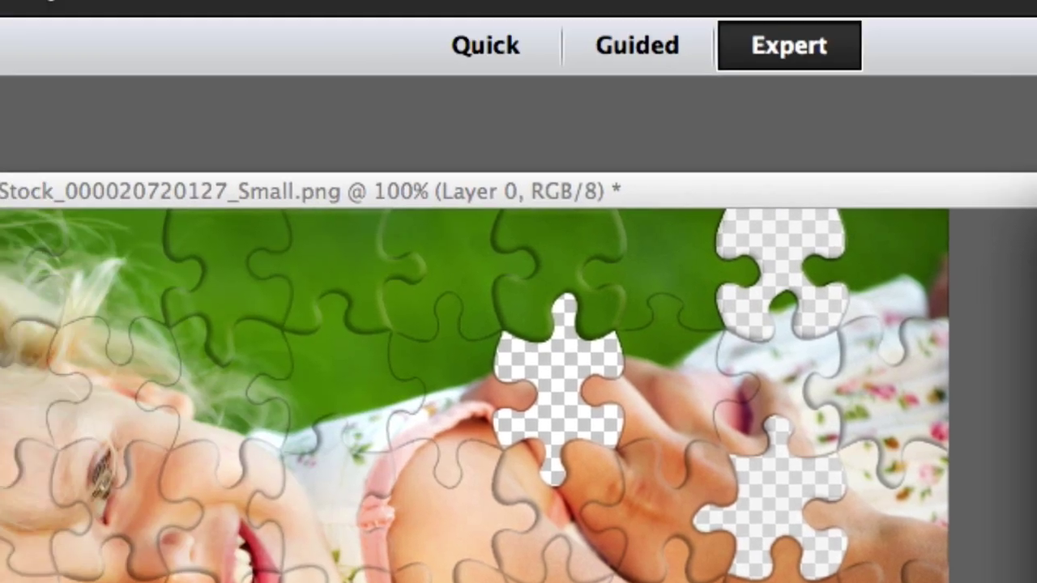
# Give the green piece a 1 px Stroke at 55% opacity.
pyautogui.click(158, 22)
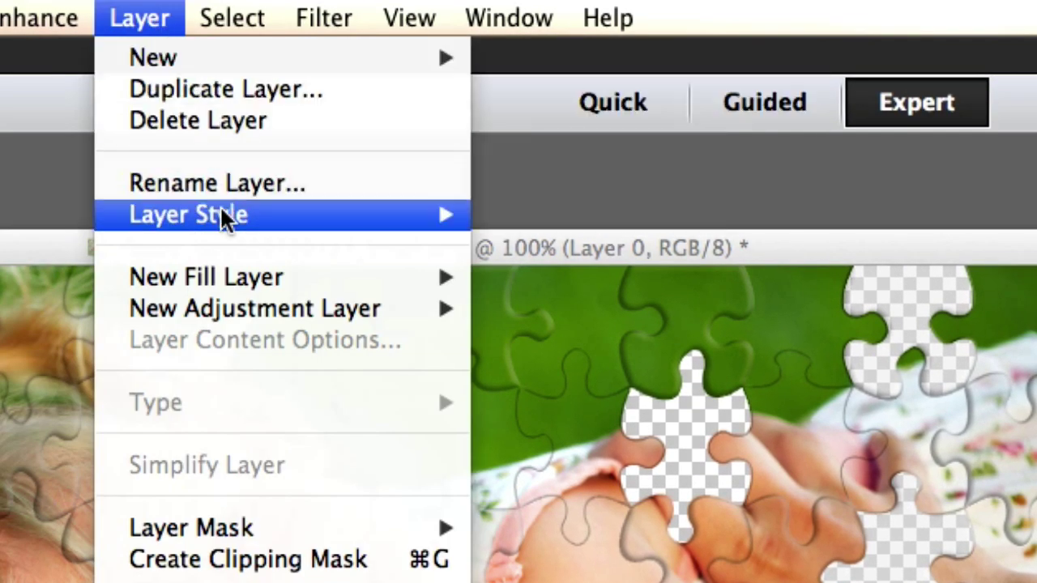
pyautogui.moveTo(225, 218)
pyautogui.click(572, 216)
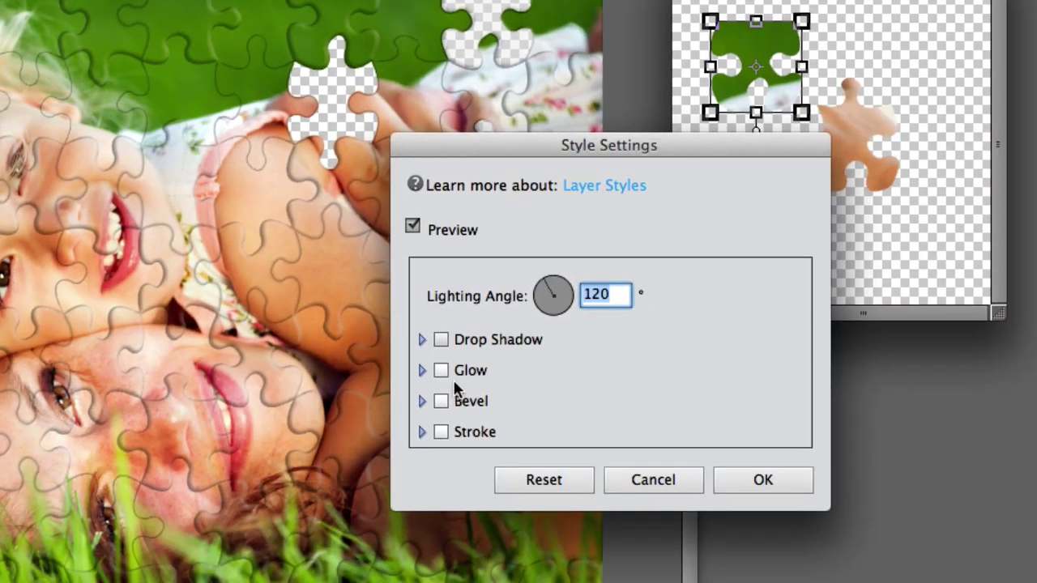
pyautogui.click(440, 432)
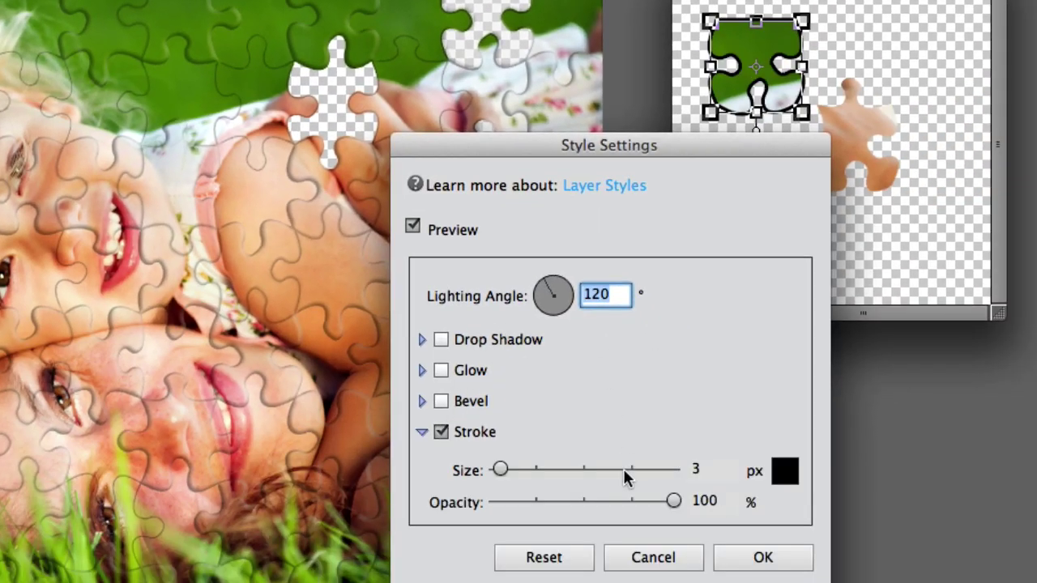
pyautogui.moveTo(498, 470); pyautogui.dragTo(497, 469)
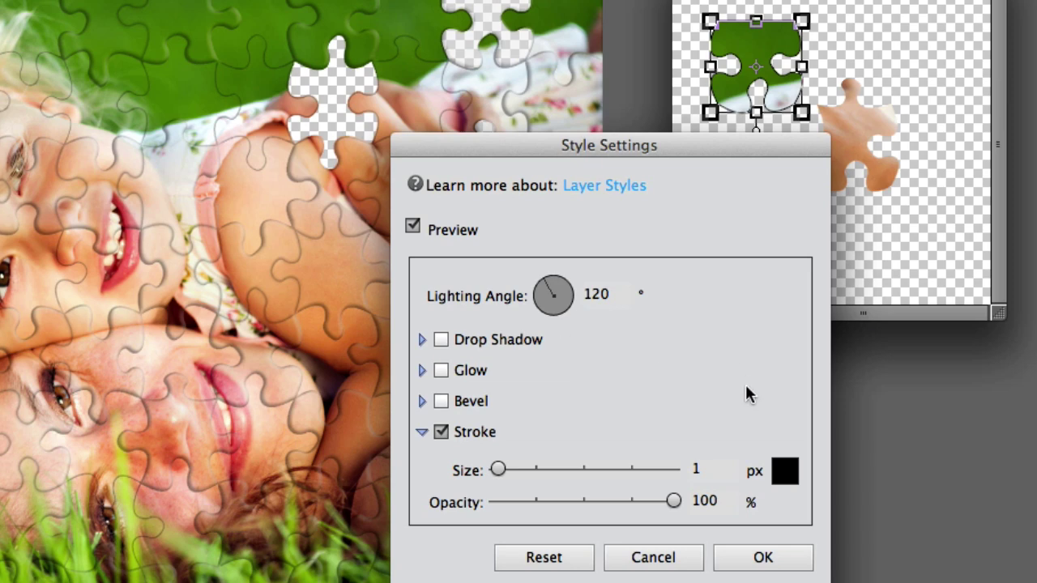
pyautogui.moveTo(674, 500); pyautogui.dragTo(585, 502)
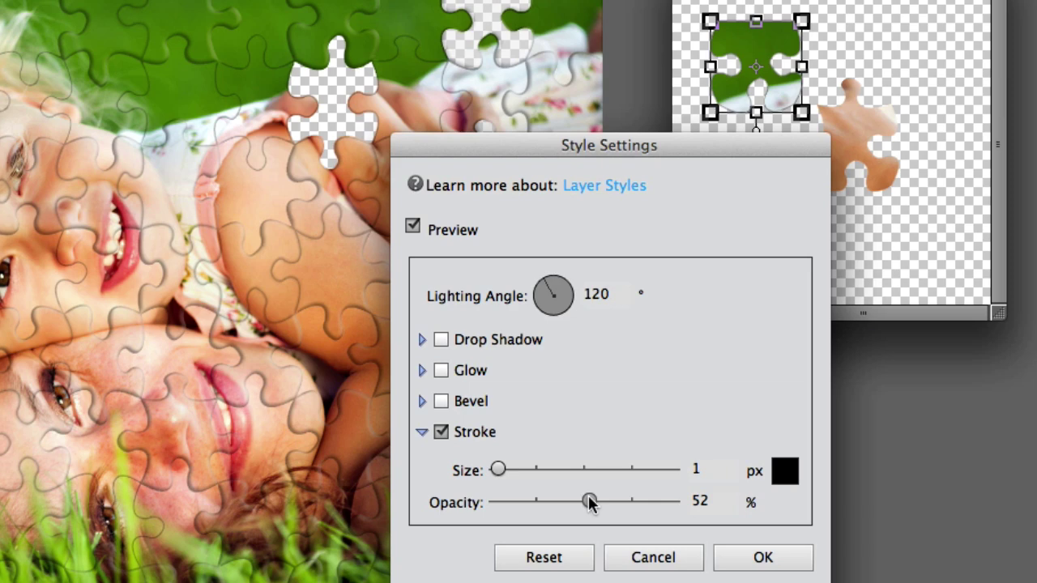
pyautogui.click(741, 557)
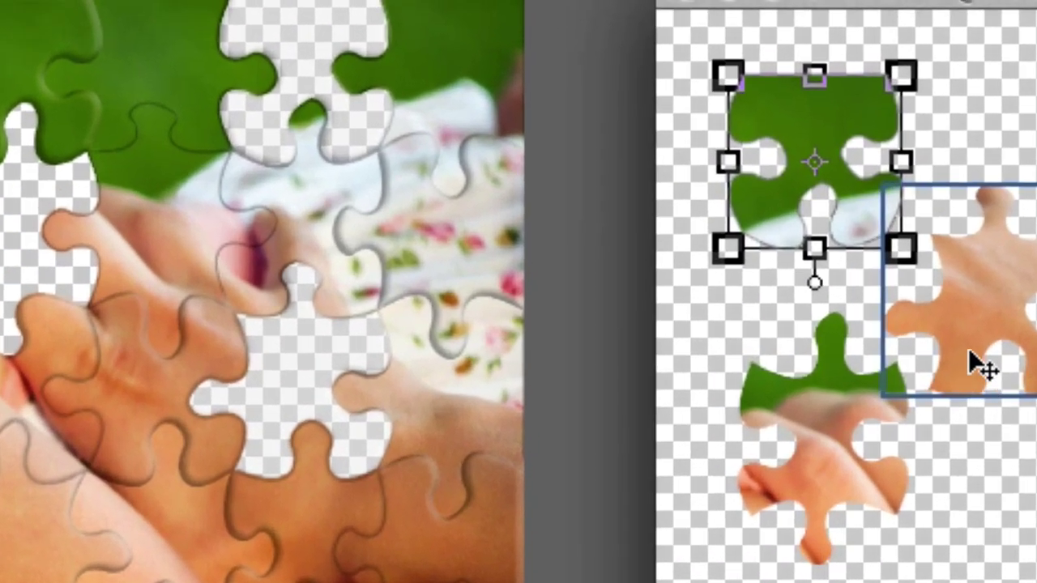
# Drag the green, orange and green-and-skin pieces from Untitled-1 onto the photo as new layers.
pyautogui.click(969, 353)
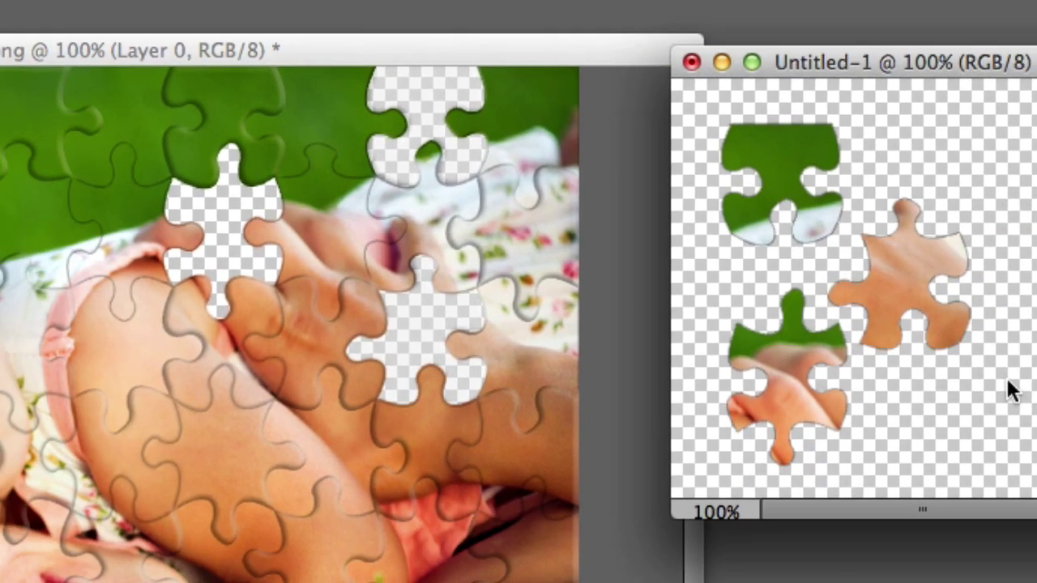
pyautogui.click(790, 209)
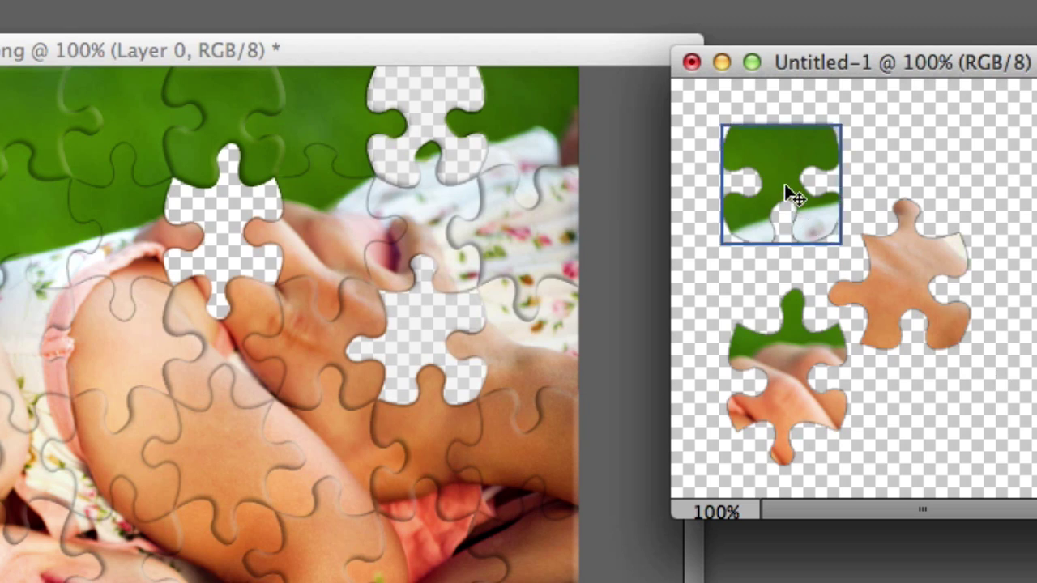
pyautogui.moveTo(793, 194); pyautogui.dragTo(697, 311)
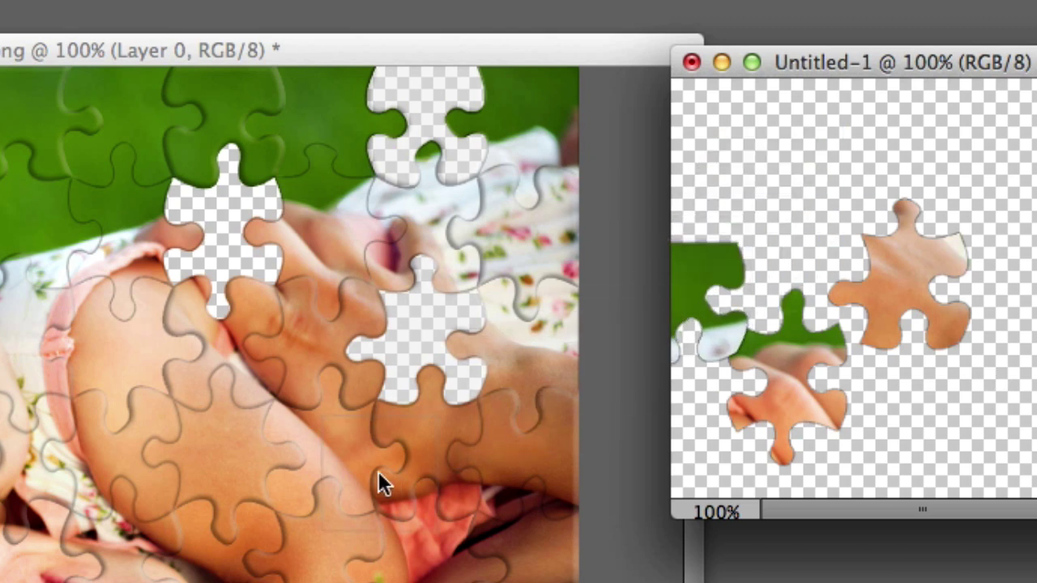
pyautogui.moveTo(379, 472); pyautogui.dragTo(313, 481)
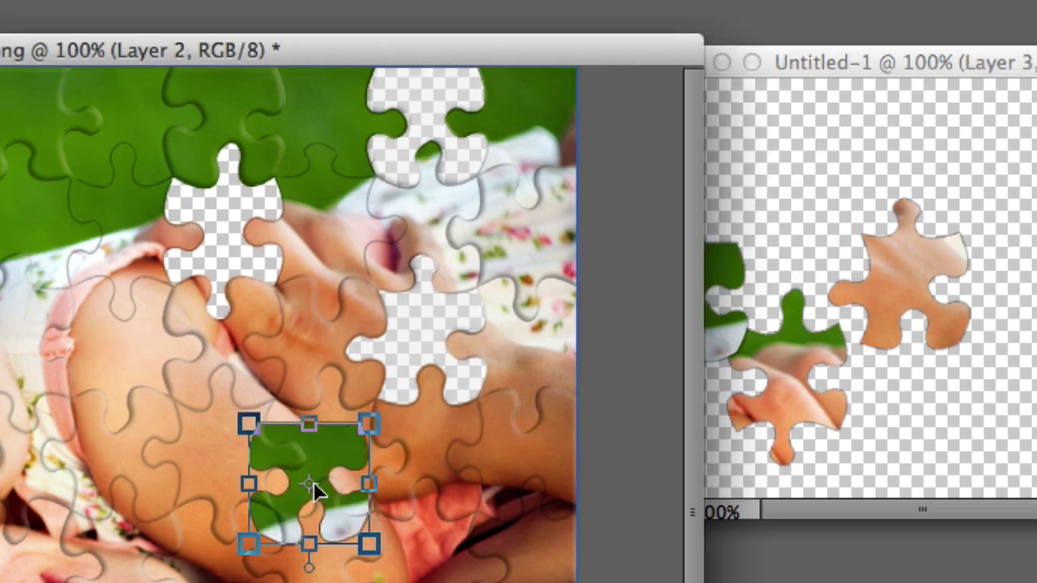
pyautogui.click(881, 306)
pyautogui.moveTo(930, 283); pyautogui.dragTo(543, 506)
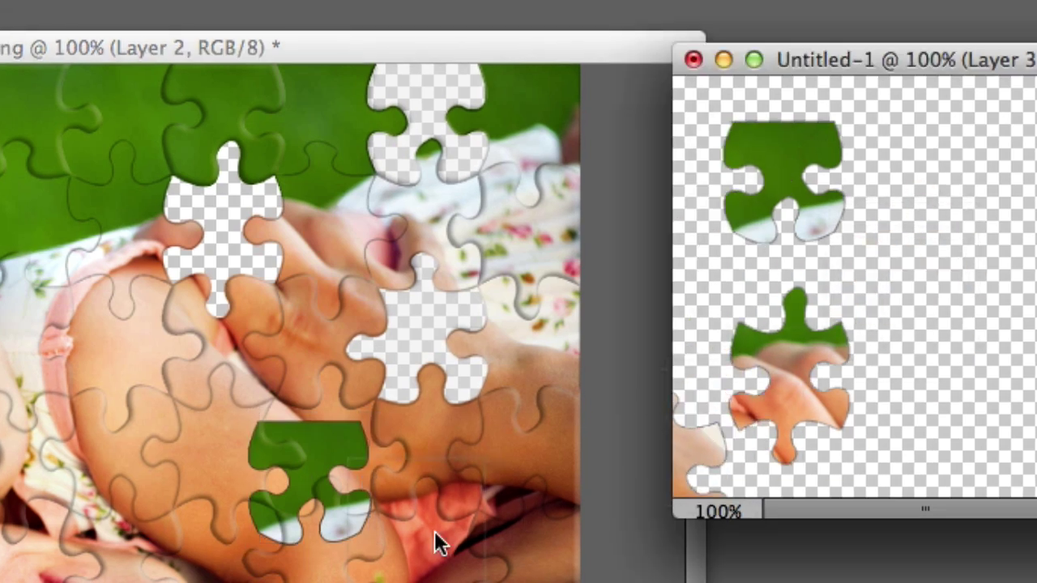
pyautogui.moveTo(434, 531); pyautogui.dragTo(439, 536)
pyautogui.click(810, 368)
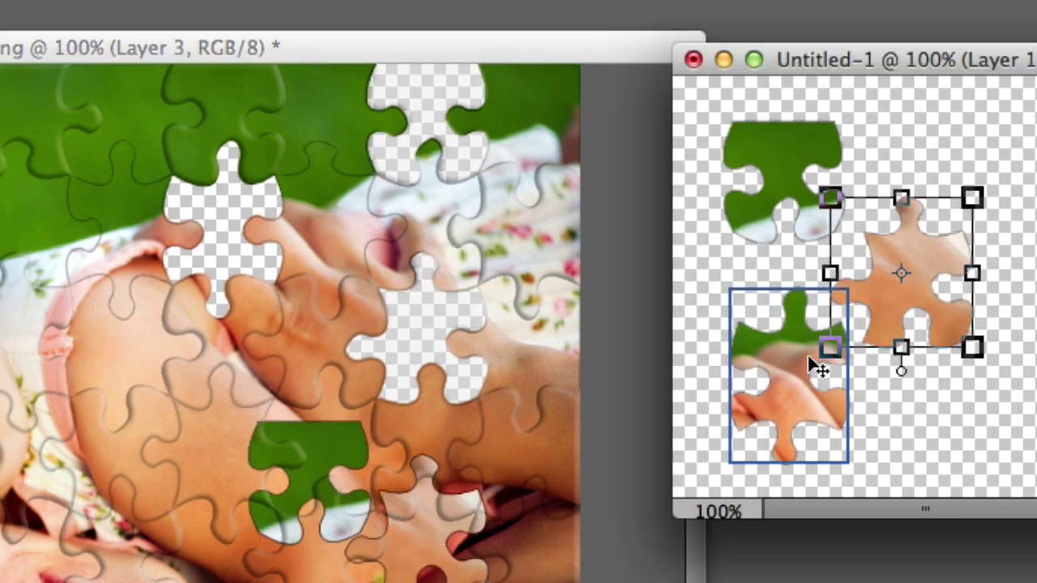
pyautogui.moveTo(810, 368); pyautogui.dragTo(453, 519)
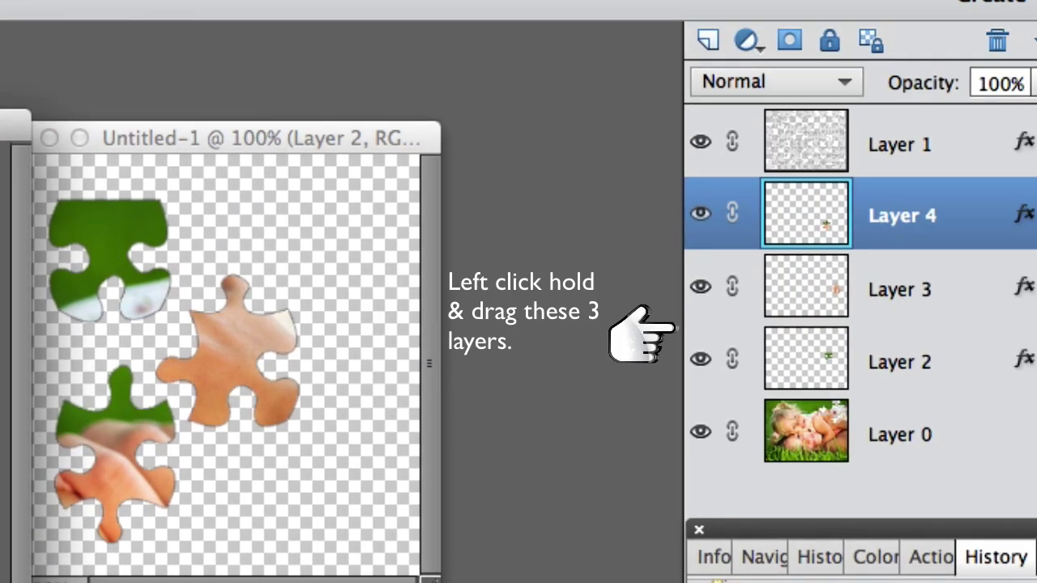
pyautogui.click(899, 361)
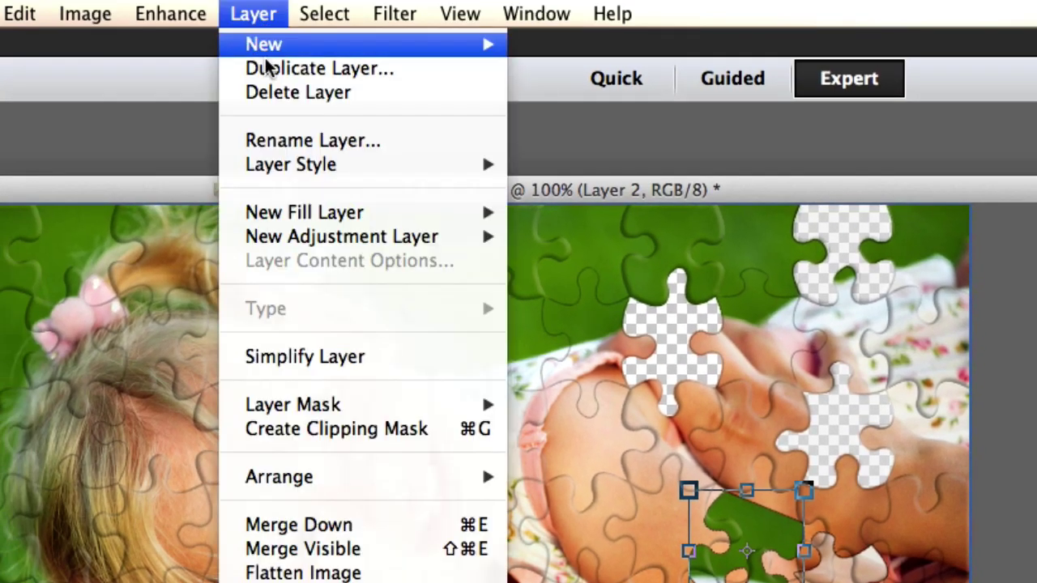
# Add a Drop Shadow style to the selected puzzle piece layer.
pyautogui.moveTo(289, 164)
pyautogui.click(537, 163)
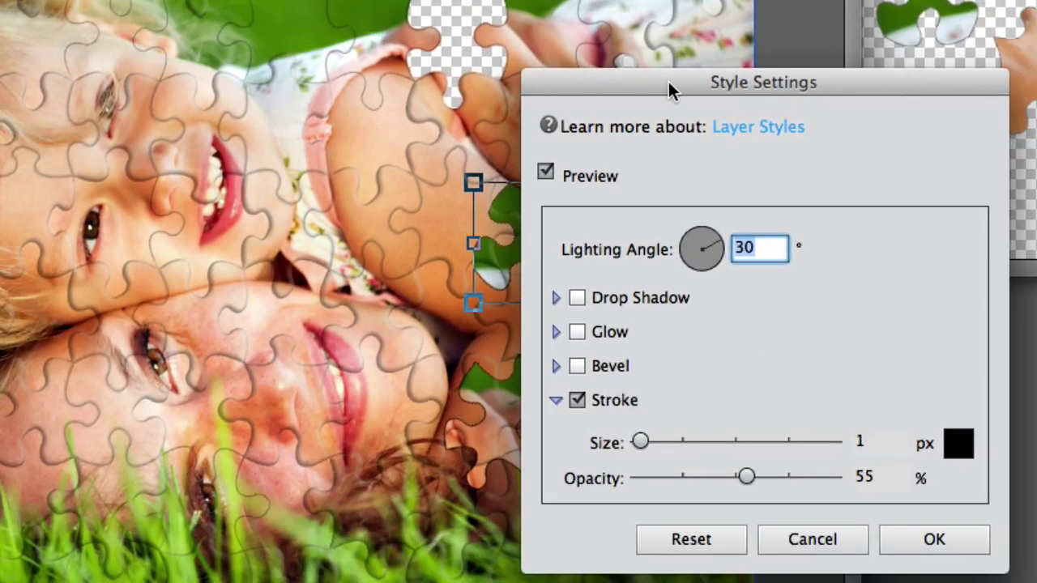
pyautogui.moveTo(669, 81); pyautogui.dragTo(938, 104)
pyautogui.click(847, 321)
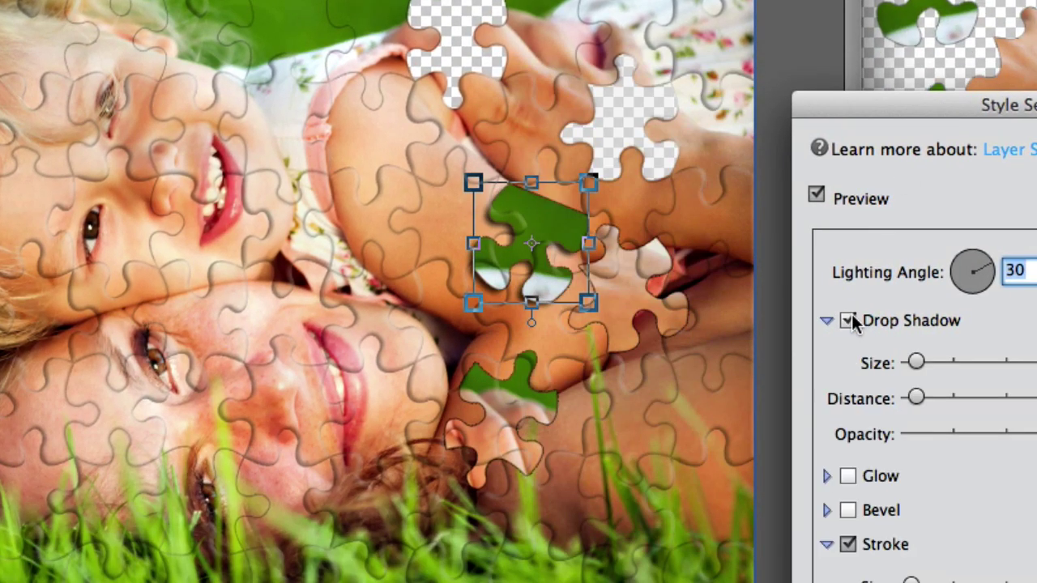
pyautogui.press('Return')
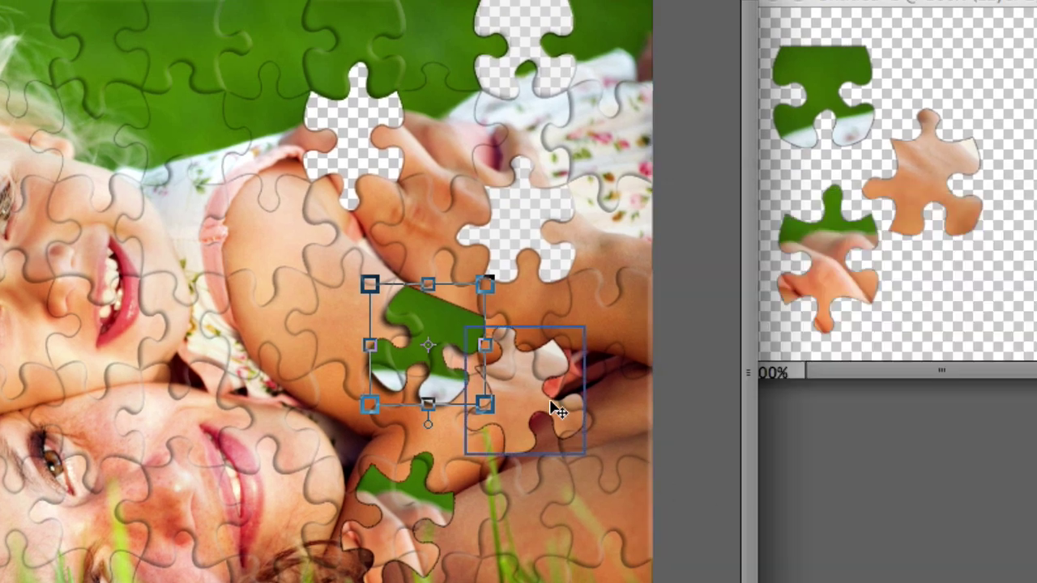
# Give the base photo layer, Layer 0, a Drop Shadow as well.
pyautogui.click(663, 312)
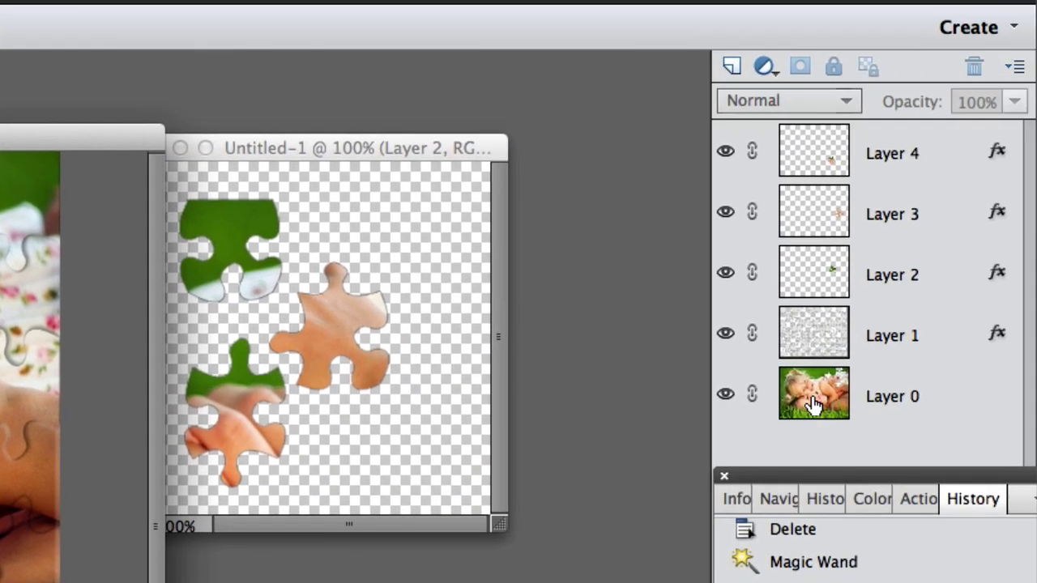
pyautogui.click(814, 401)
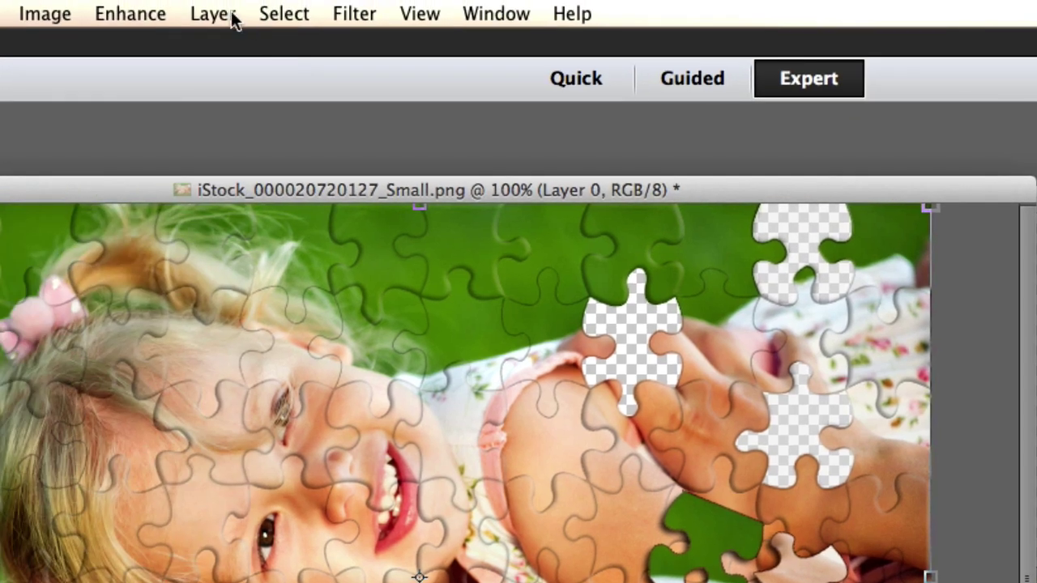
pyautogui.click(231, 16)
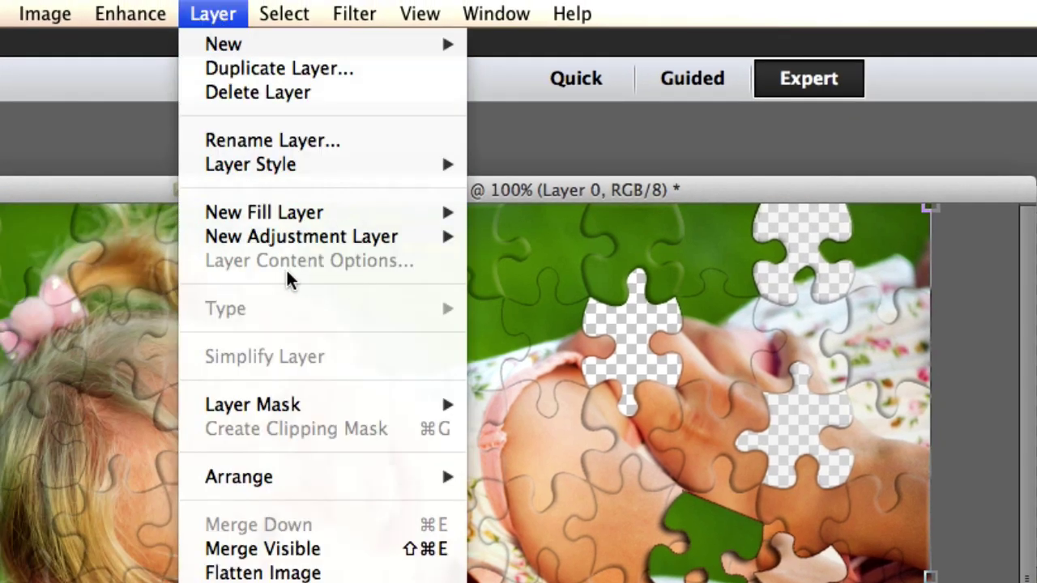
pyautogui.moveTo(264, 165)
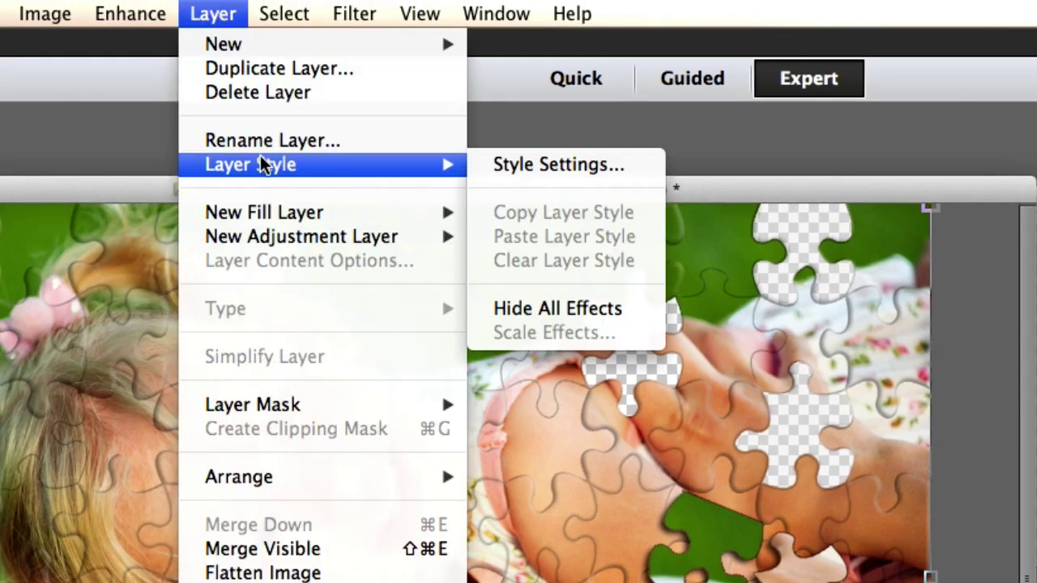
pyautogui.click(488, 162)
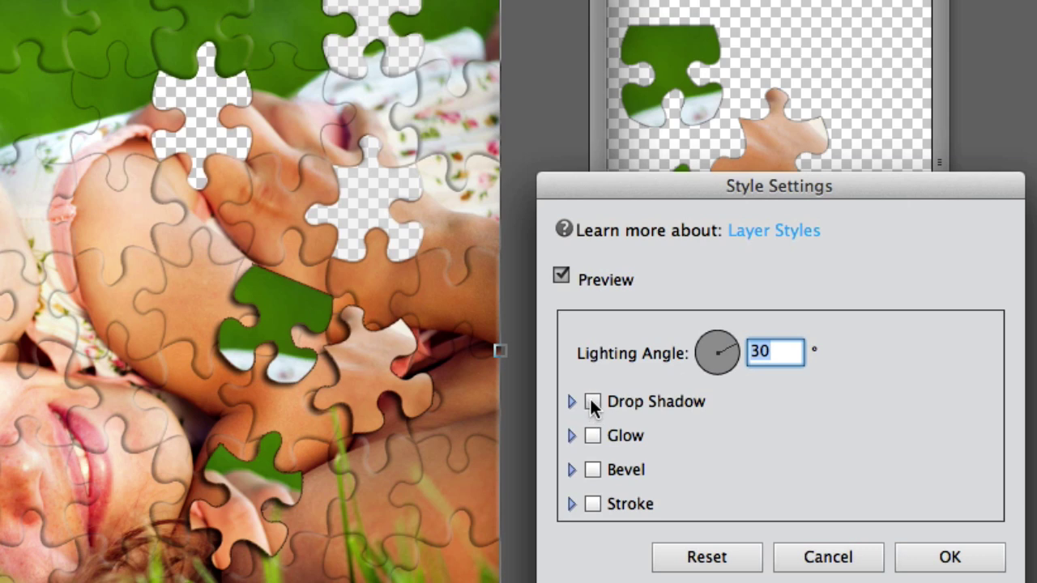
pyautogui.click(592, 401)
pyautogui.press('Return')
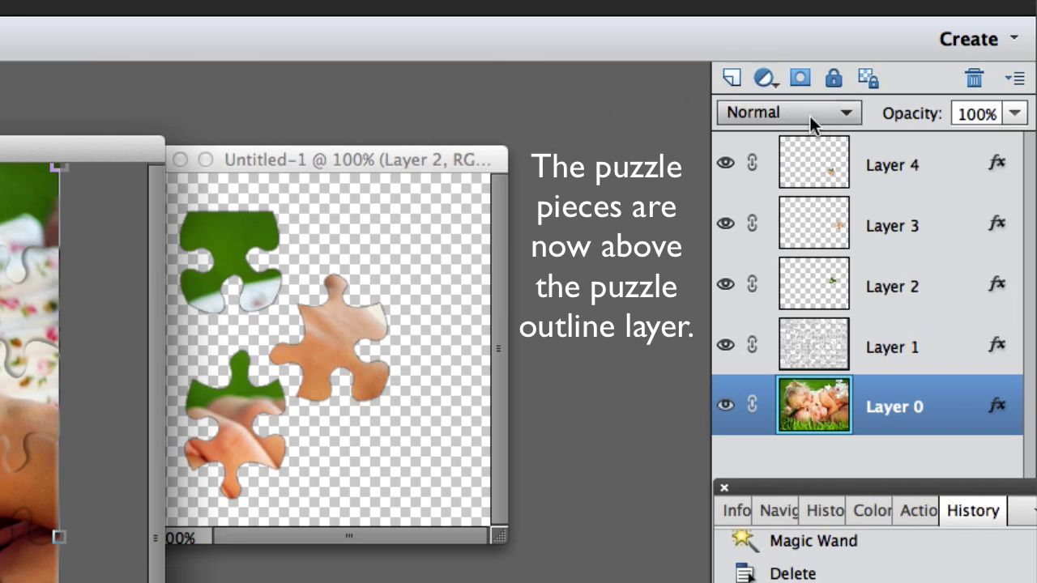
# Add Layer 5 above Layer 0 and fill it with the white background colour.
pyautogui.click(733, 79)
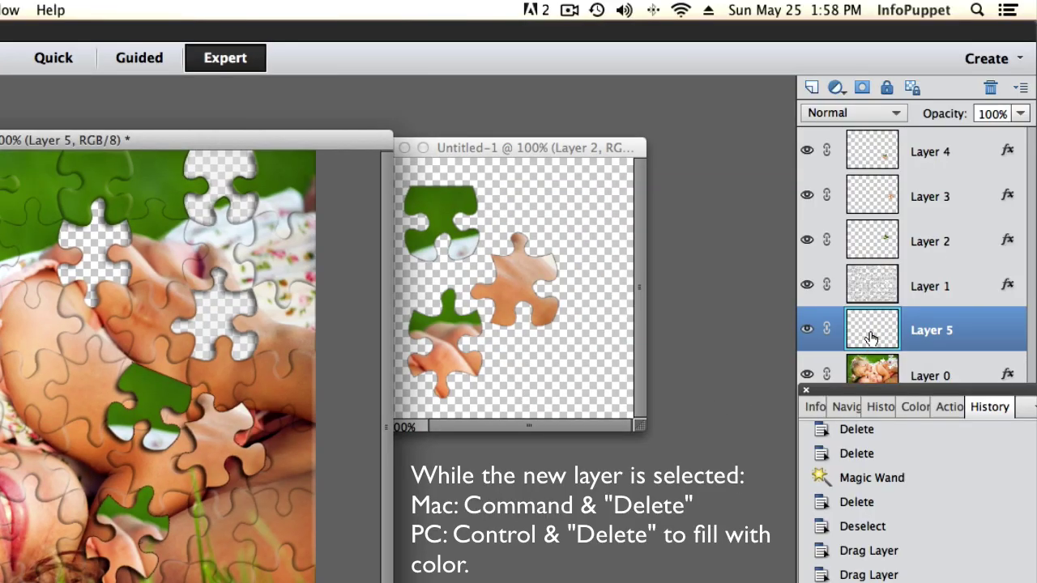
pyautogui.press('super+BackSpace')
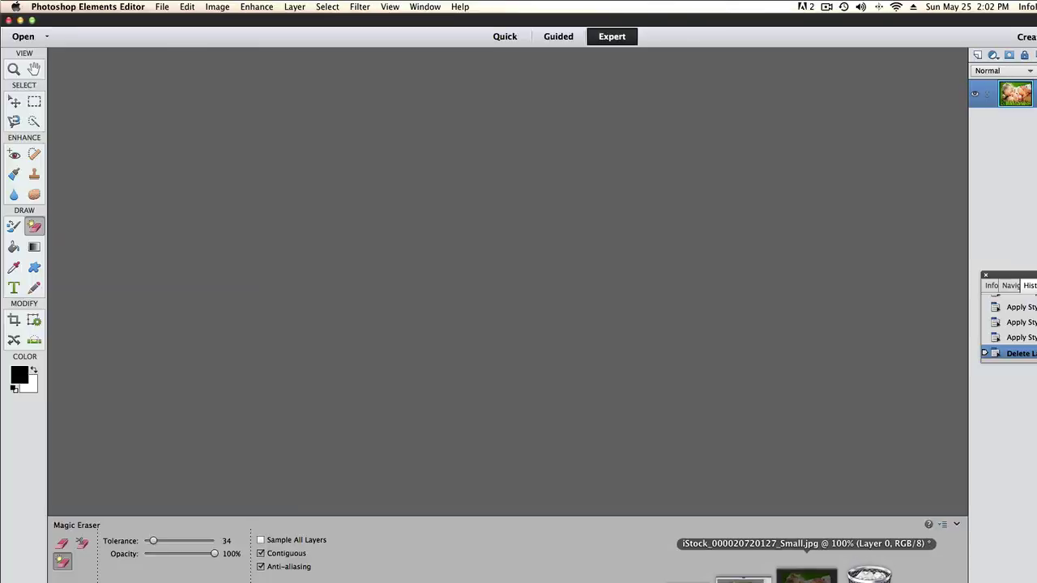
# Restore the photo window from the Photo Bin and show Guided mode's Photo Play effects.
pyautogui.click(770, 577)
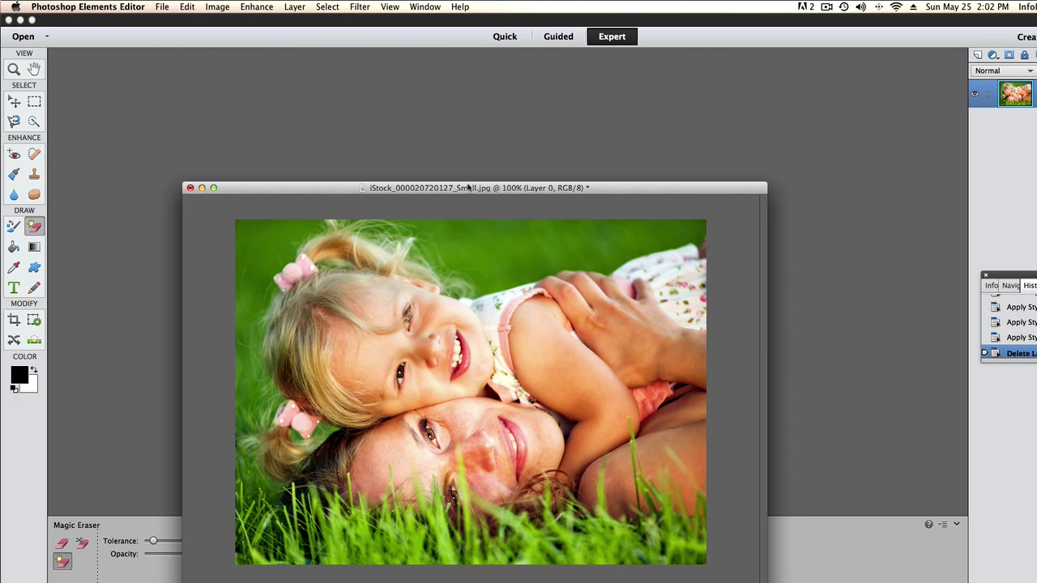
pyautogui.moveTo(467, 187); pyautogui.dragTo(451, 89)
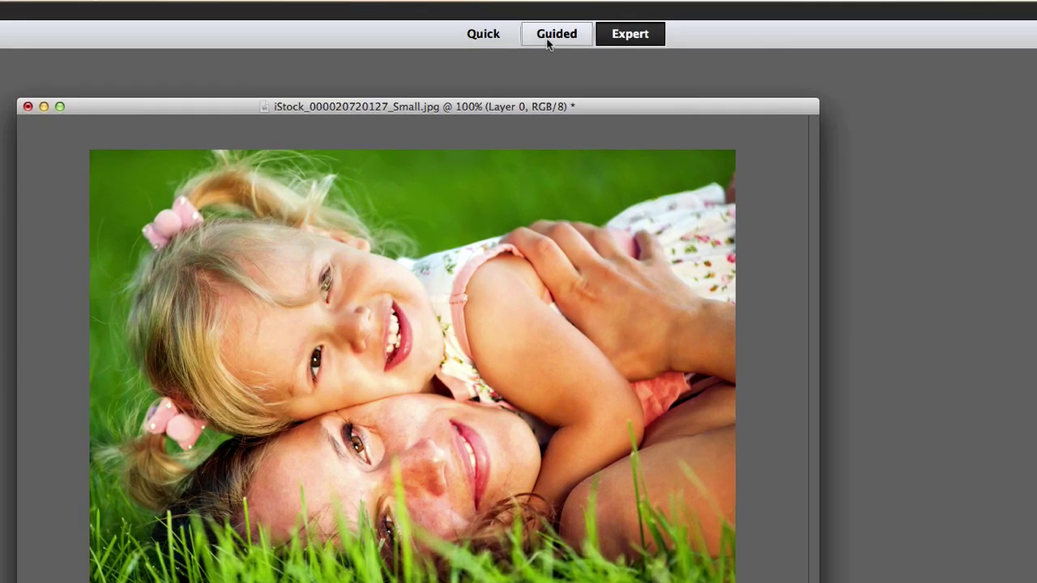
pyautogui.click(552, 40)
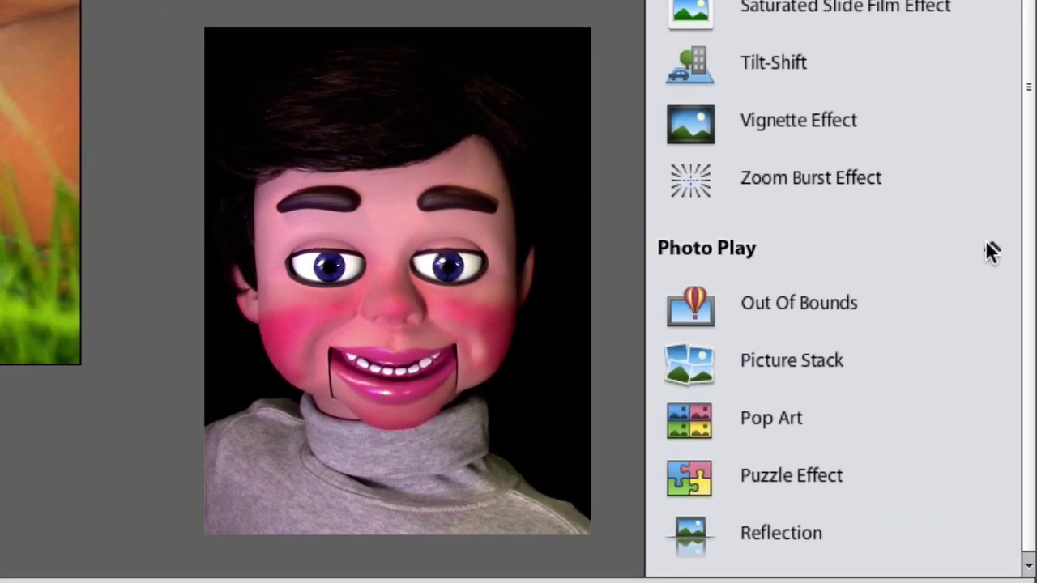
pyautogui.click(1010, 382)
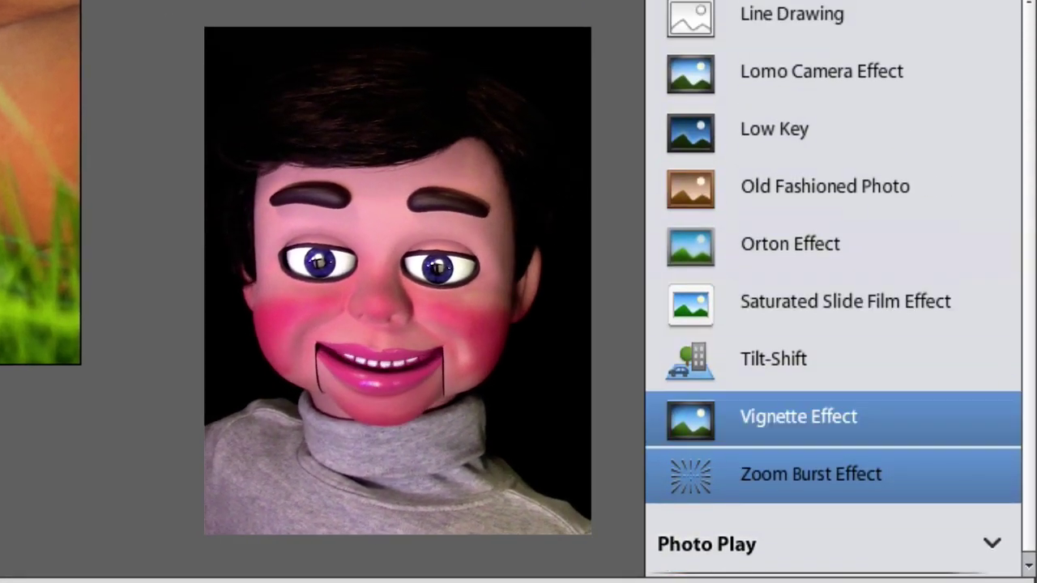
pyautogui.click(993, 545)
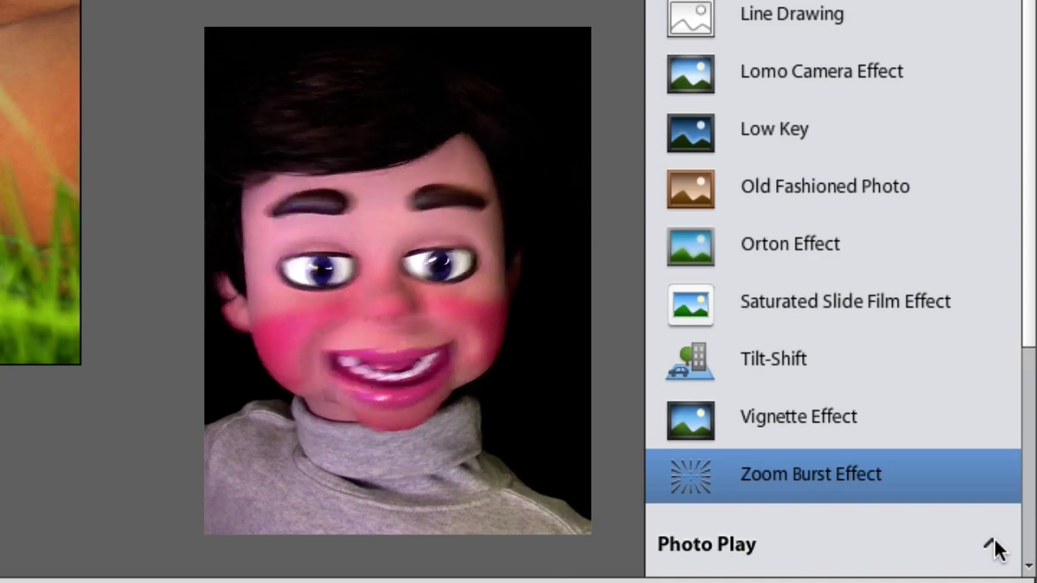
pyautogui.scroll(-3, 993, 545)
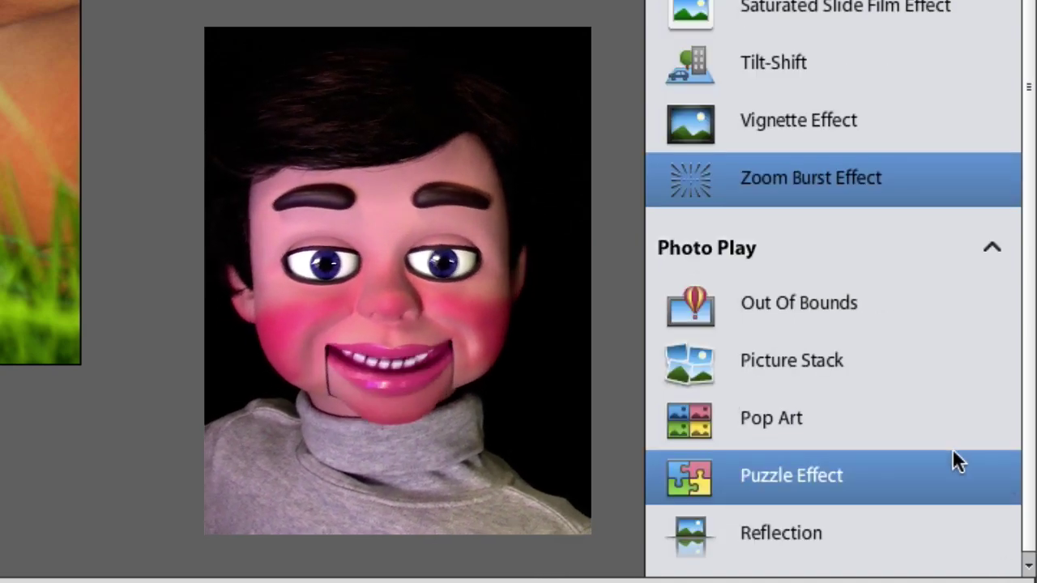
# Apply the Puzzle Effect with Medium pieces and extract a piece from the girl's arm.
pyautogui.click(827, 486)
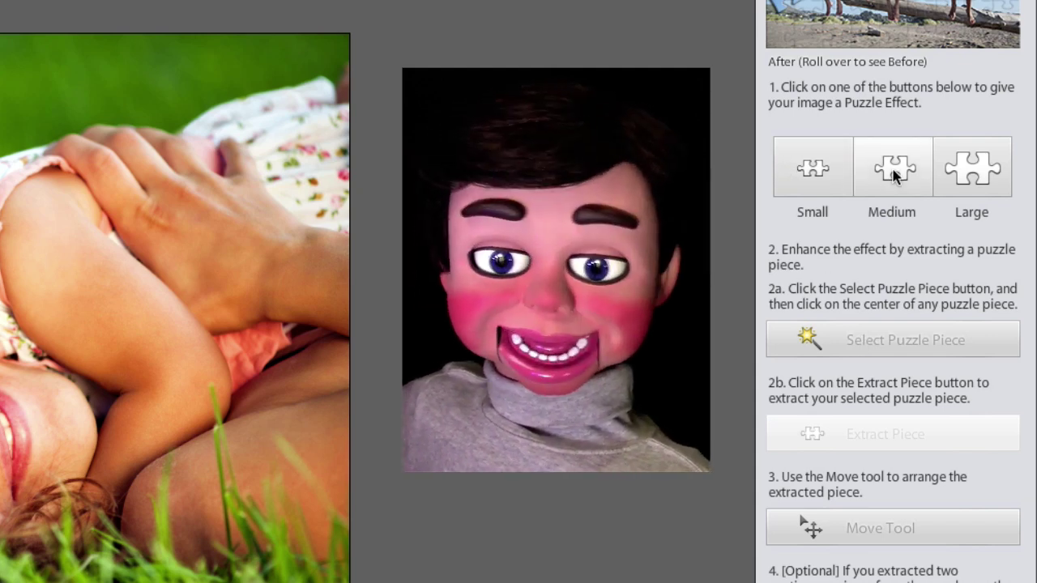
pyautogui.click(894, 176)
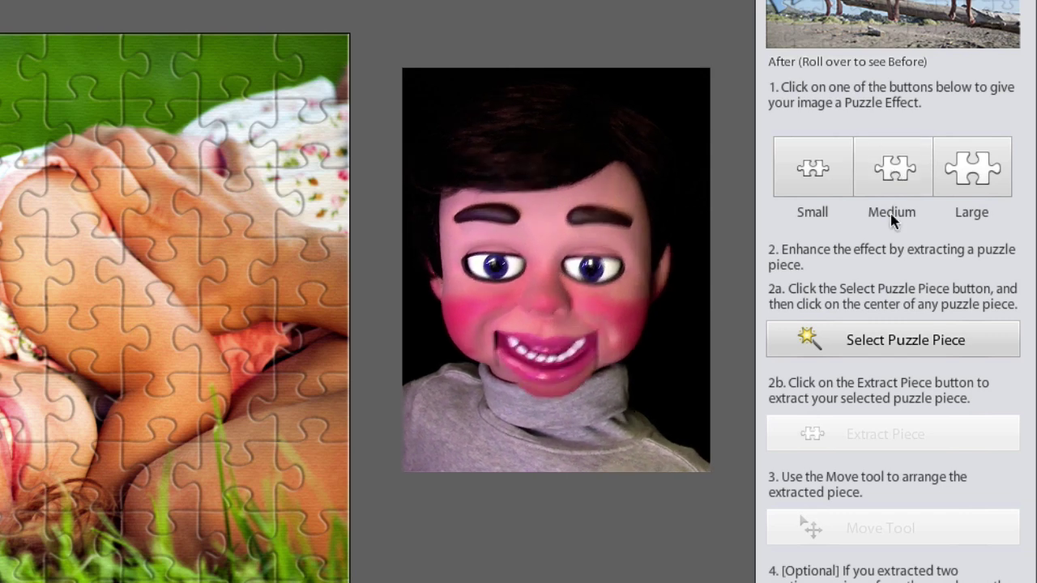
pyautogui.click(875, 341)
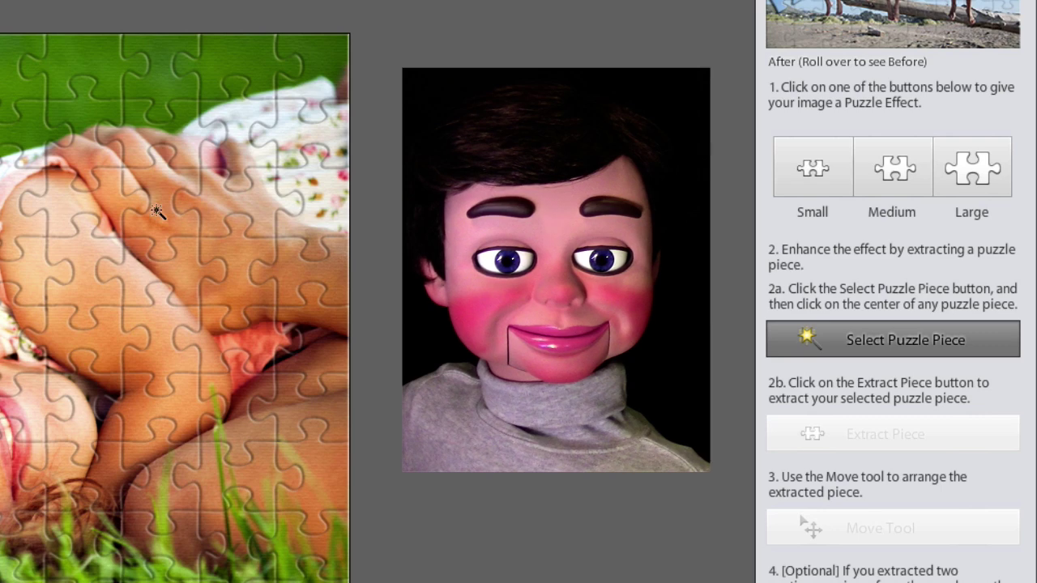
pyautogui.click(69, 202)
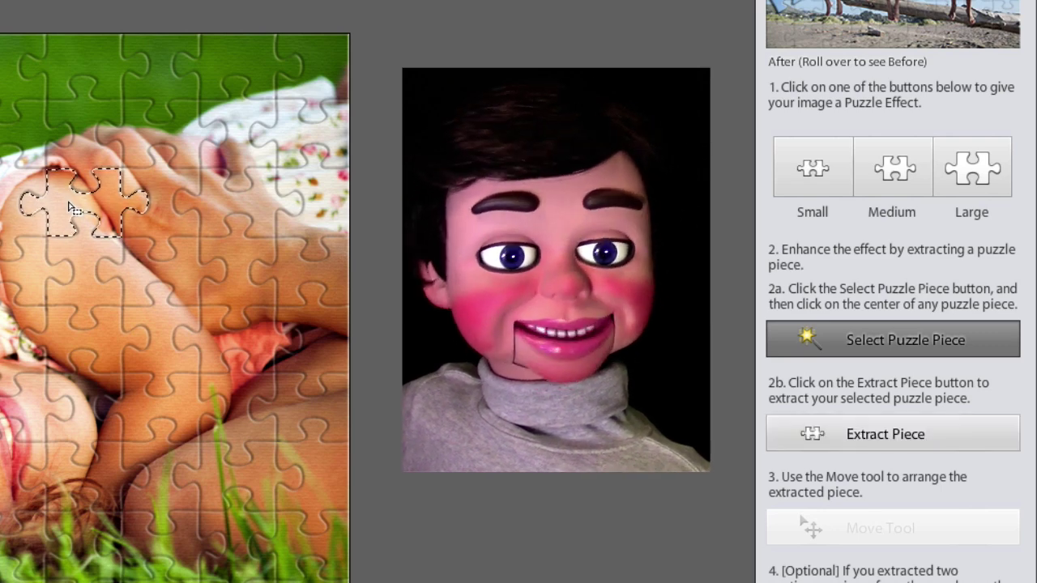
pyautogui.click(894, 432)
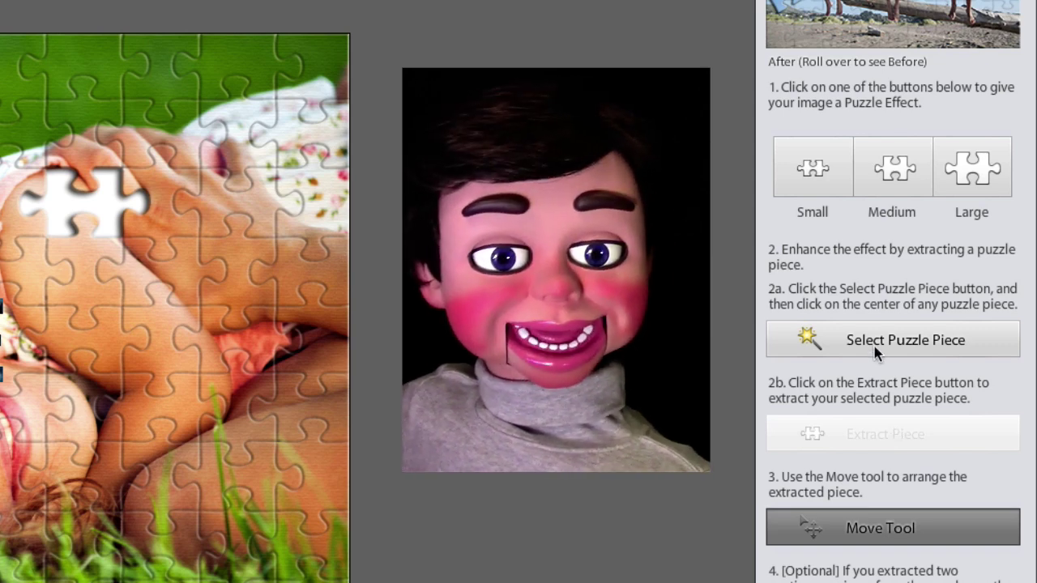
# Select and extract a second puzzle piece near the top of the photo.
pyautogui.click(871, 342)
pyautogui.click(235, 141)
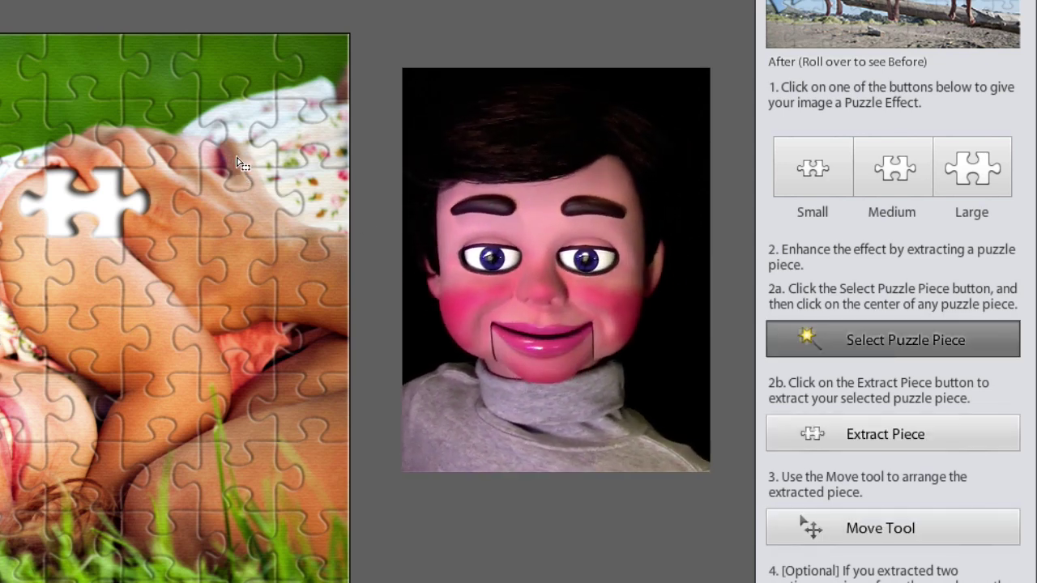
pyautogui.click(860, 435)
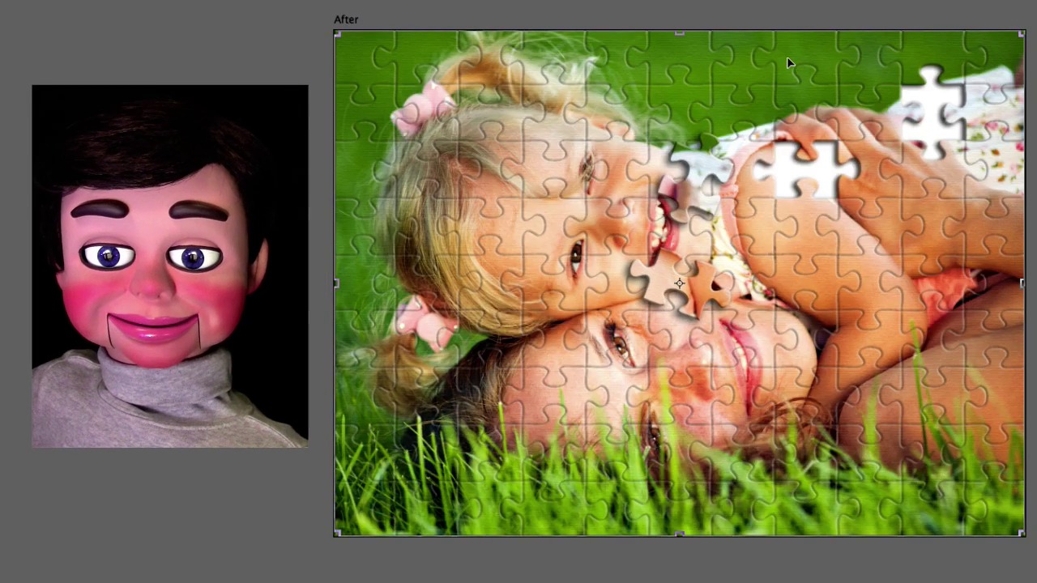
pyautogui.press('Return')
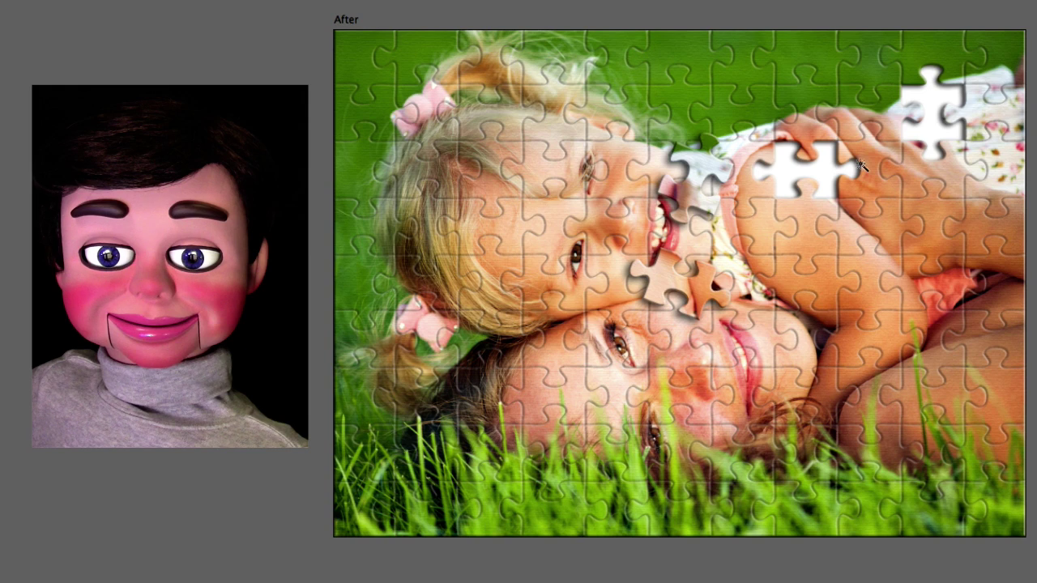
# Cut out the green top piece, tilt it near the top right, and shift two loose pieces rightward.
pyautogui.click(752, 73)
pyautogui.hotkey('ctrl', 'shift', 'j')
pyautogui.moveTo(752, 73); pyautogui.dragTo(689, 290)
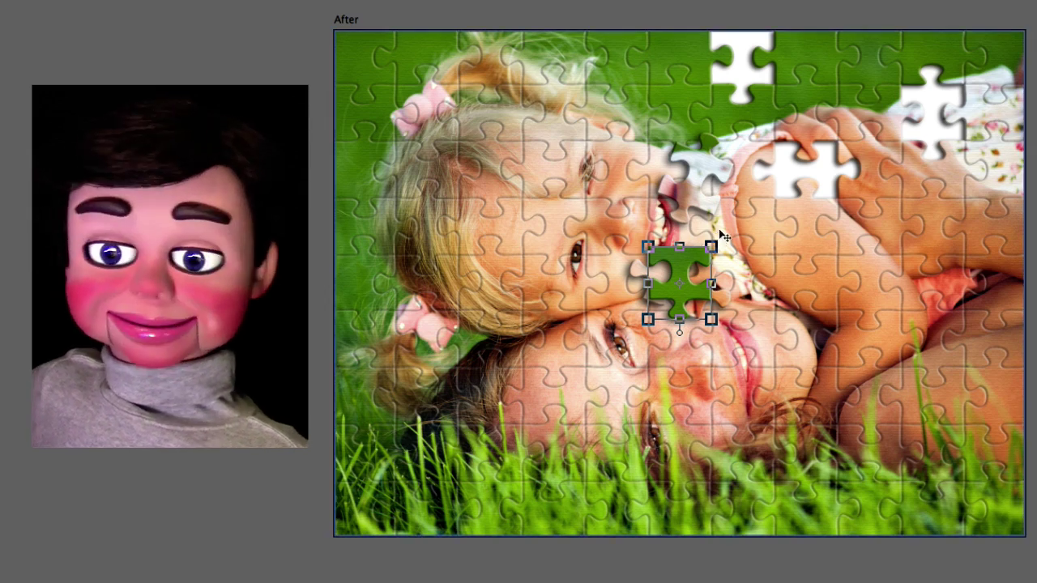
pyautogui.moveTo(717, 244); pyautogui.dragTo(850, 77)
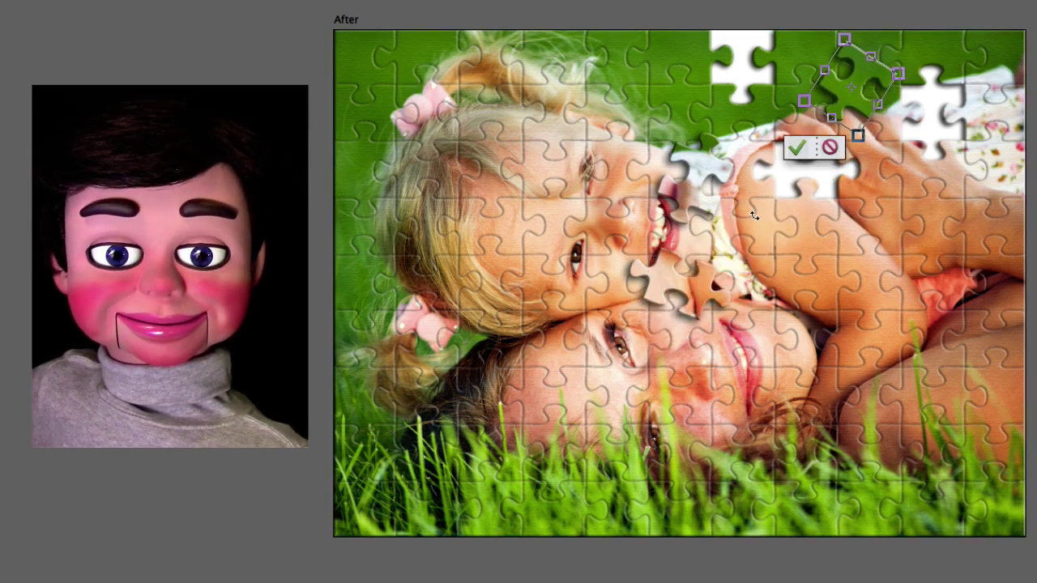
pyautogui.click(794, 147)
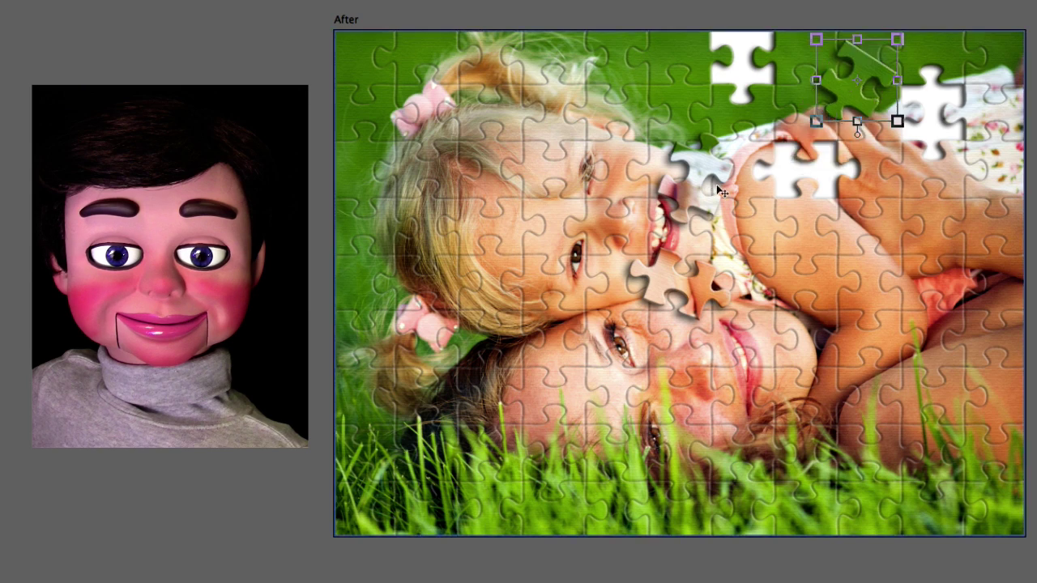
pyautogui.moveTo(694, 173); pyautogui.dragTo(902, 241)
pyautogui.moveTo(674, 270); pyautogui.dragTo(802, 249)
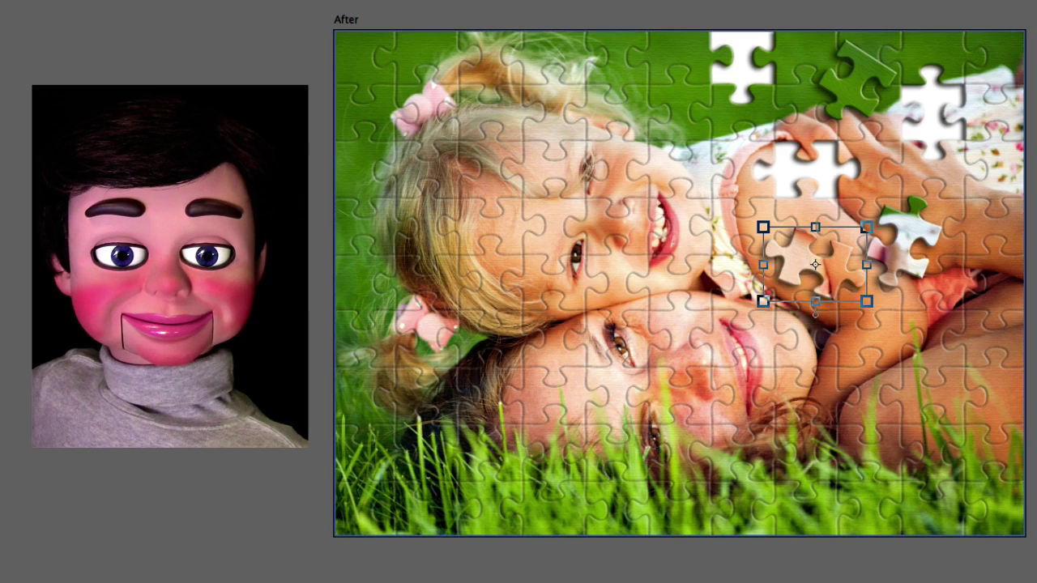